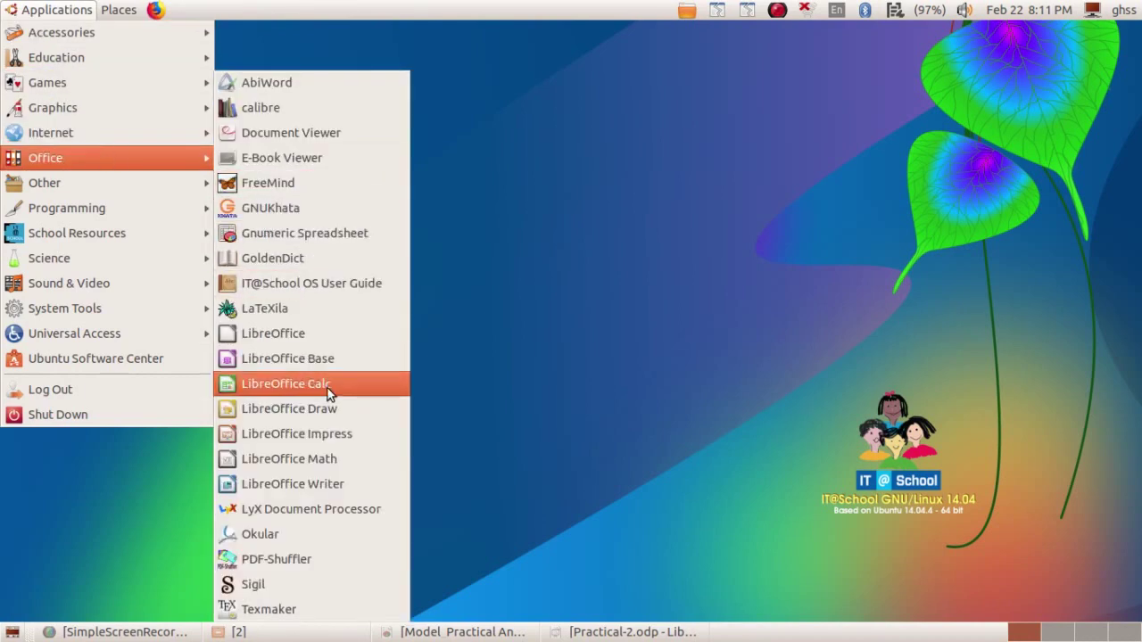
- Open a new blank LibreOffice Calc spreadsheet
{"action": "left_click", "coordinate": [328, 388]}
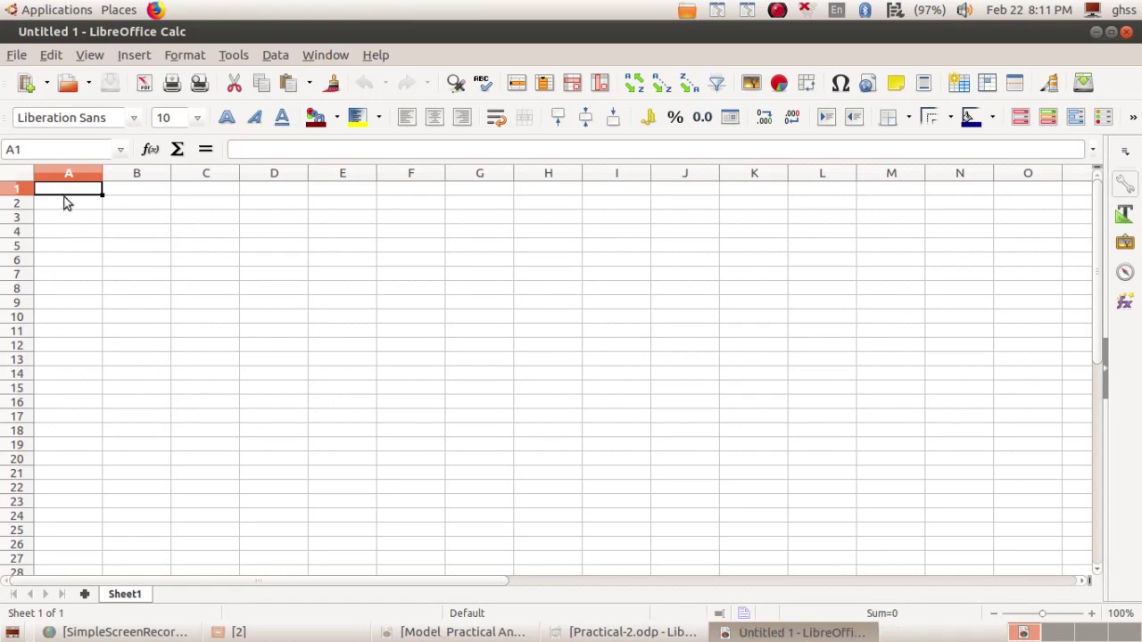
{"action": "left_click_drag", "start_coordinate": [73, 196], "coordinate": [204, 186]}
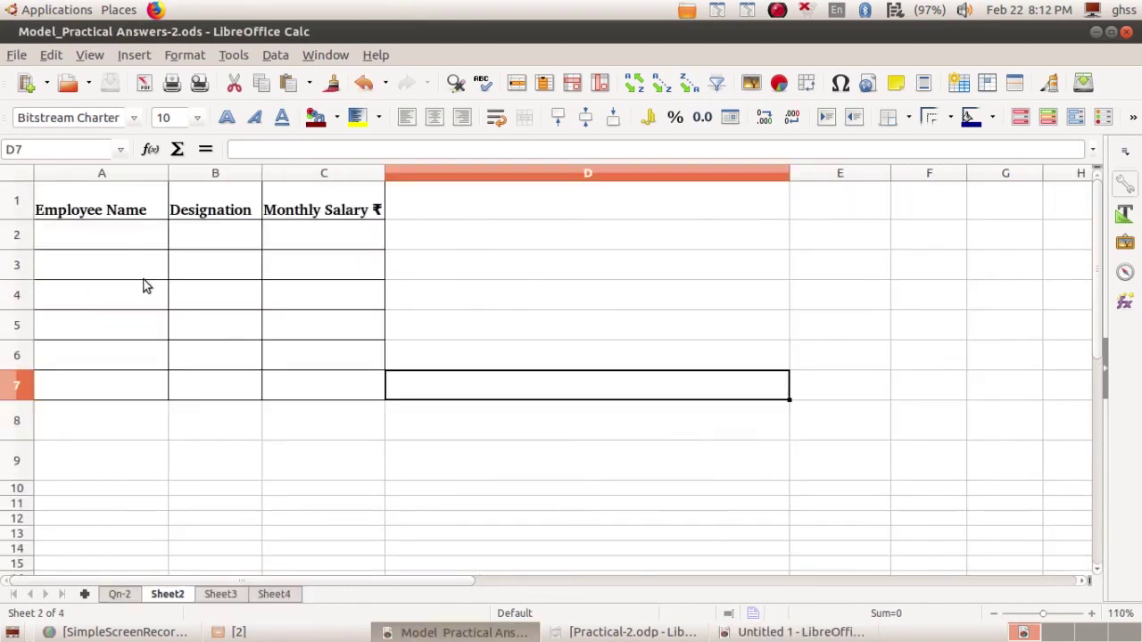
- Examine the Employee Name, Designation and Monthly Salary ₹ headings in row 1 of Sheet2 in Model_Practical Answers-2.ods
{"action": "left_click", "coordinate": [122, 219]}
{"action": "left_click", "coordinate": [250, 214]}
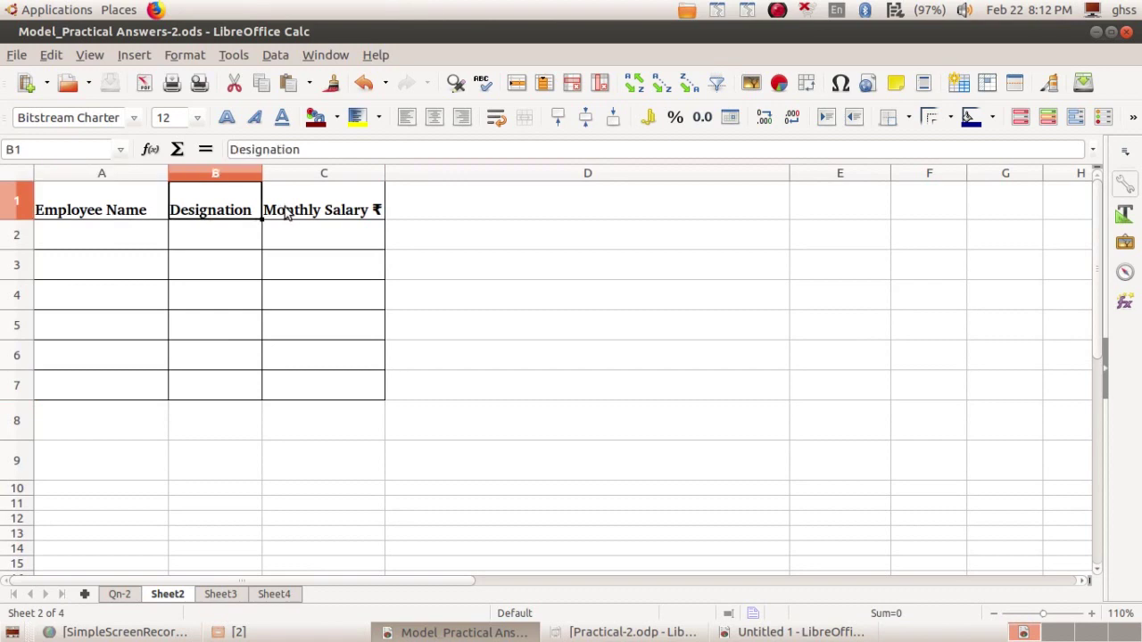
{"action": "left_click", "coordinate": [287, 212]}
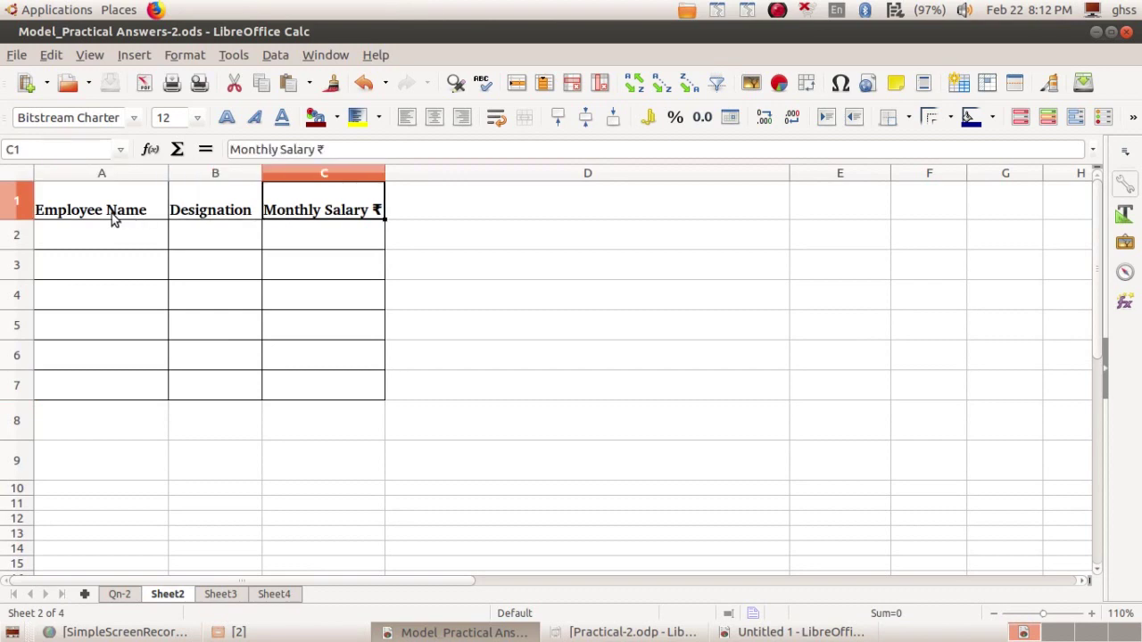
{"action": "left_click", "coordinate": [203, 218]}
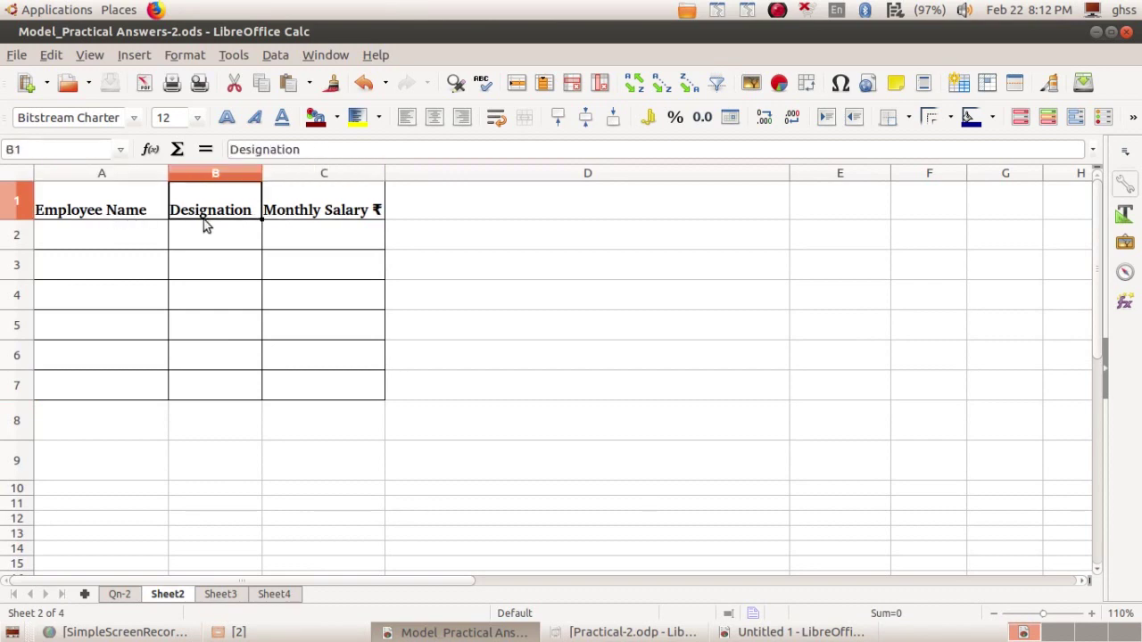
{"action": "left_click", "coordinate": [283, 211]}
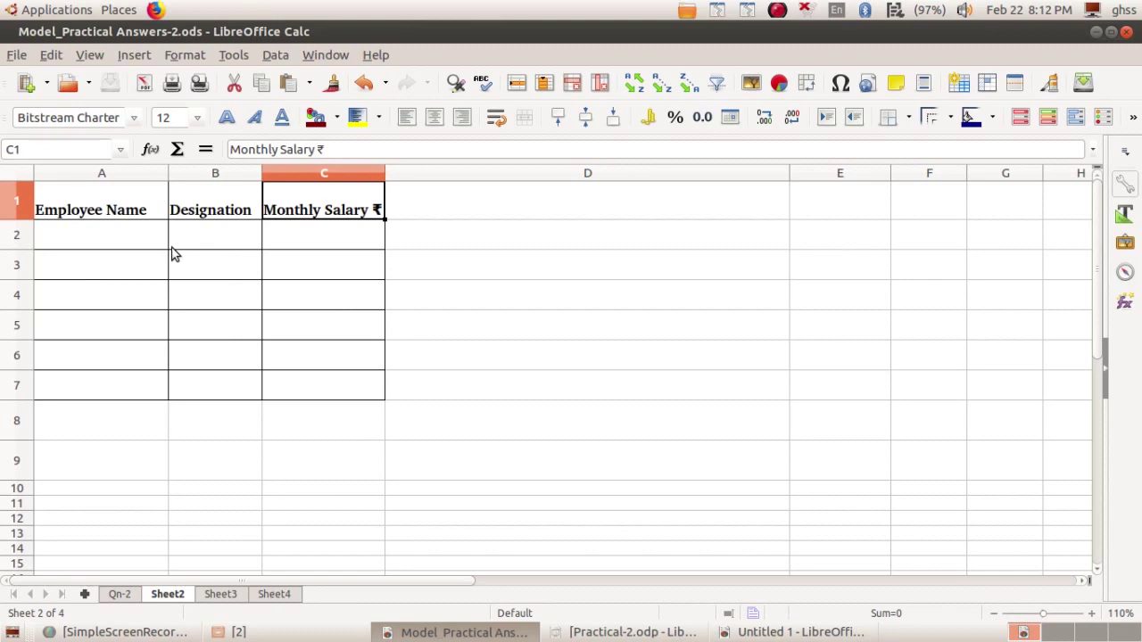
- Define the name TOTAL_SALARY for the monthly salary range C2:C7 on Sheet3, with Document (Global) scope
{"action": "left_click", "coordinate": [221, 593]}
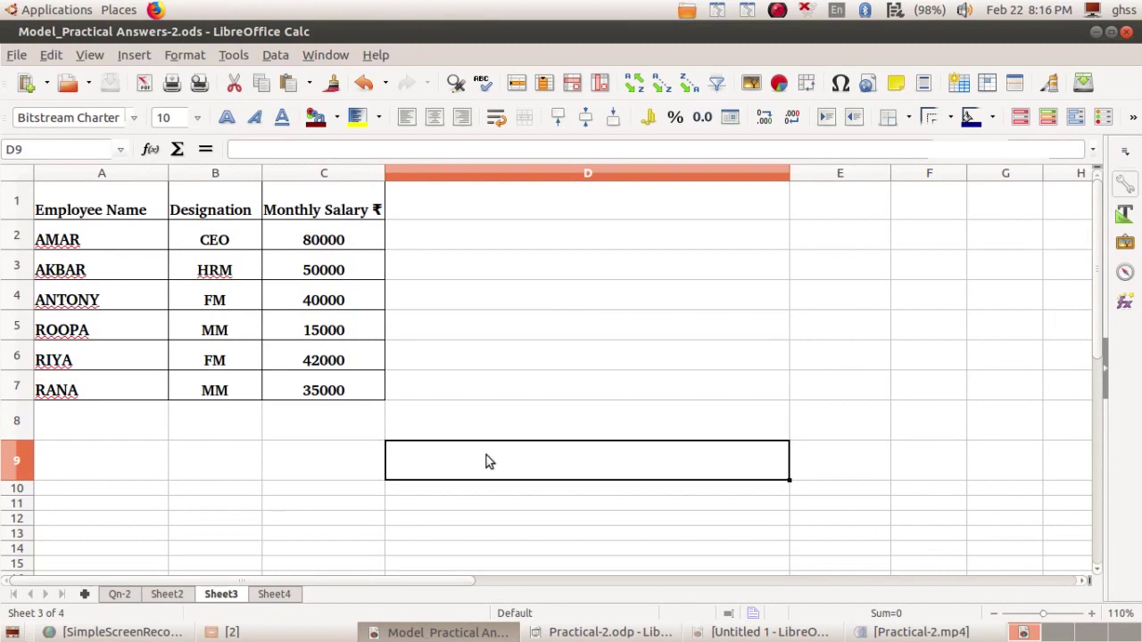
{"action": "left_click", "coordinate": [353, 246]}
{"action": "left_click_drag", "start_coordinate": [352, 246], "coordinate": [357, 387]}
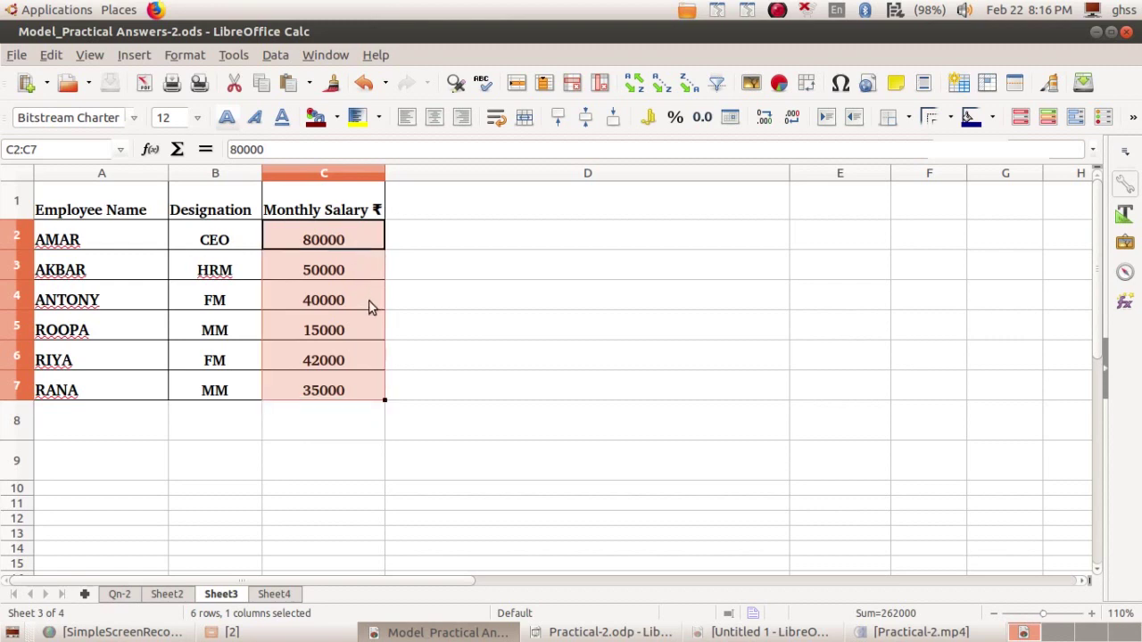
{"action": "left_click", "coordinate": [413, 265]}
{"action": "left_click_drag", "start_coordinate": [323, 239], "coordinate": [336, 392]}
{"action": "left_click", "coordinate": [135, 56]}
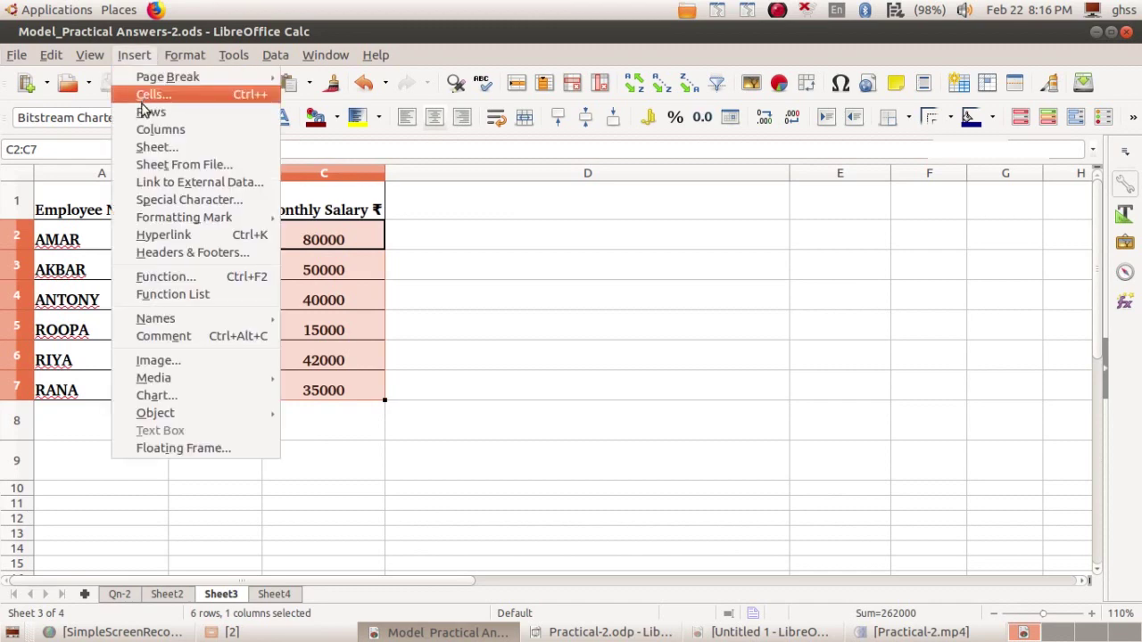
{"action": "mouse_move", "coordinate": [175, 319]}
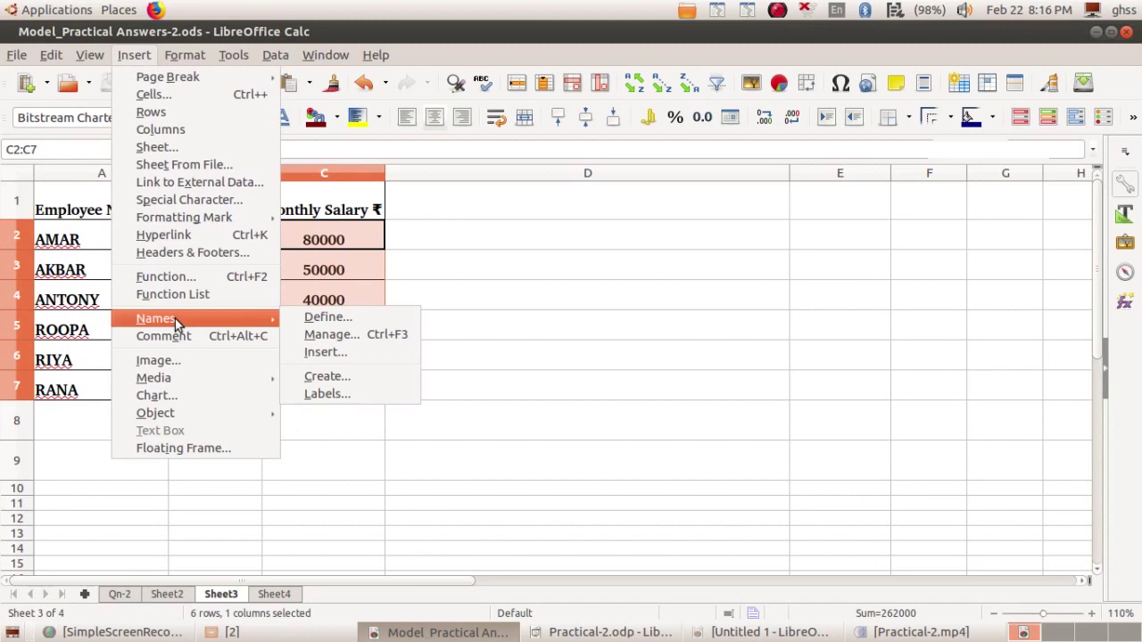
{"action": "left_click", "coordinate": [295, 321]}
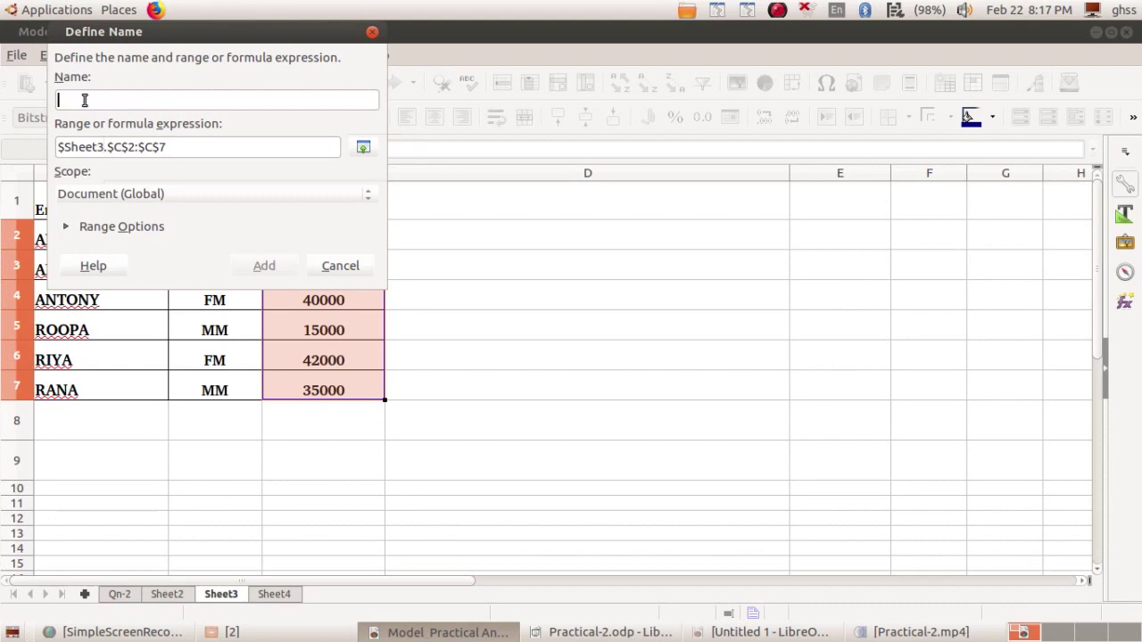
{"action": "type", "text": "TOTAL"}
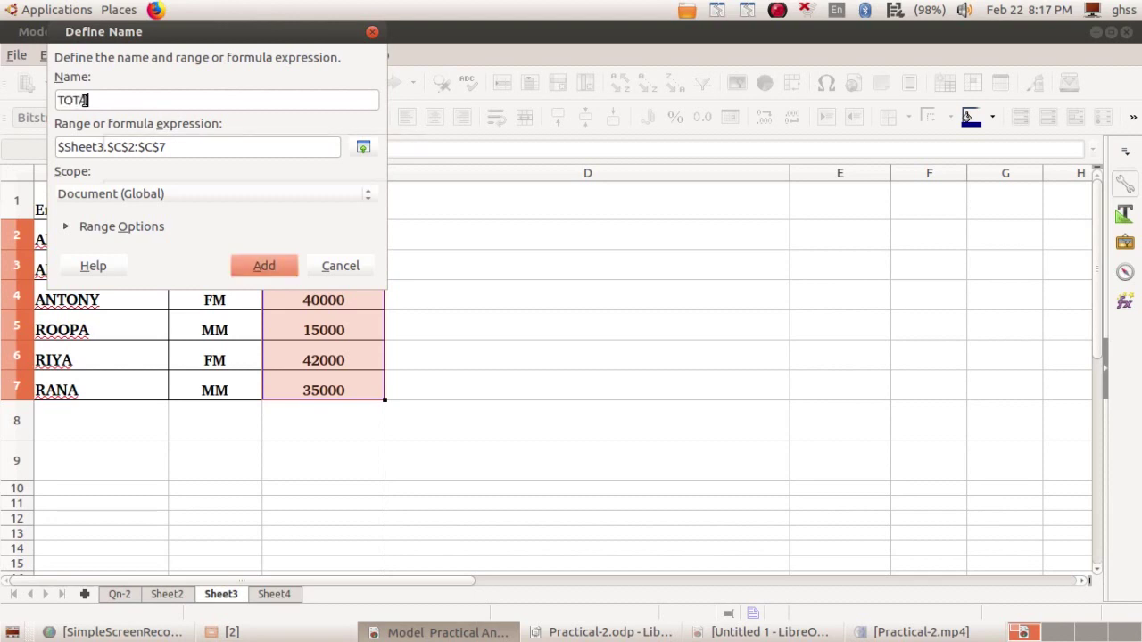
{"action": "type", "text": "_SALARY"}
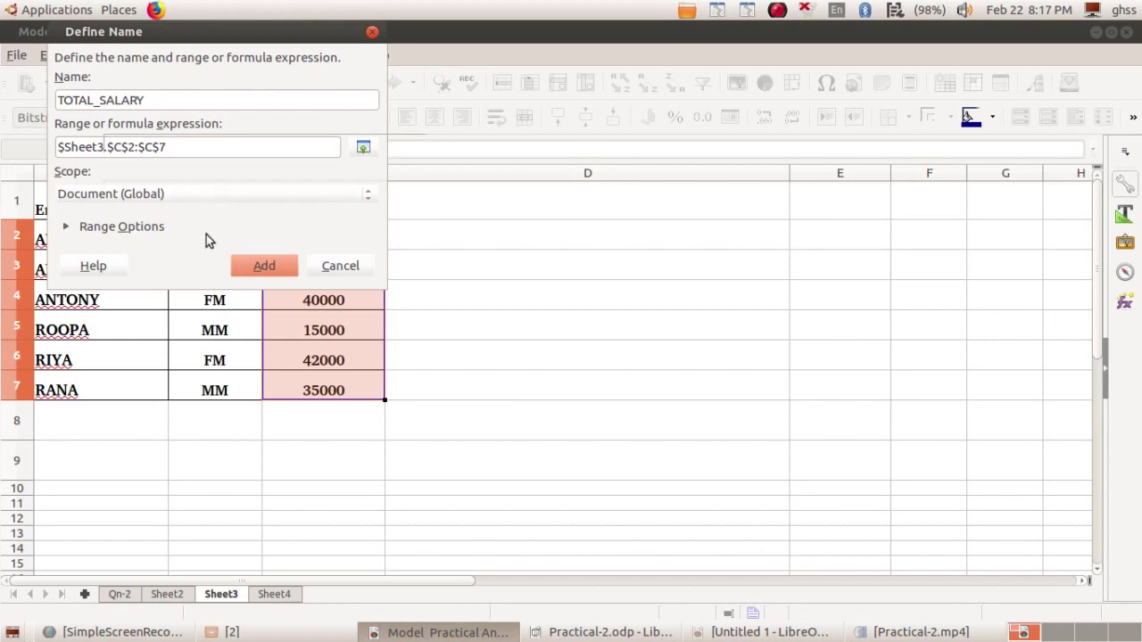
{"action": "left_click", "coordinate": [265, 272]}
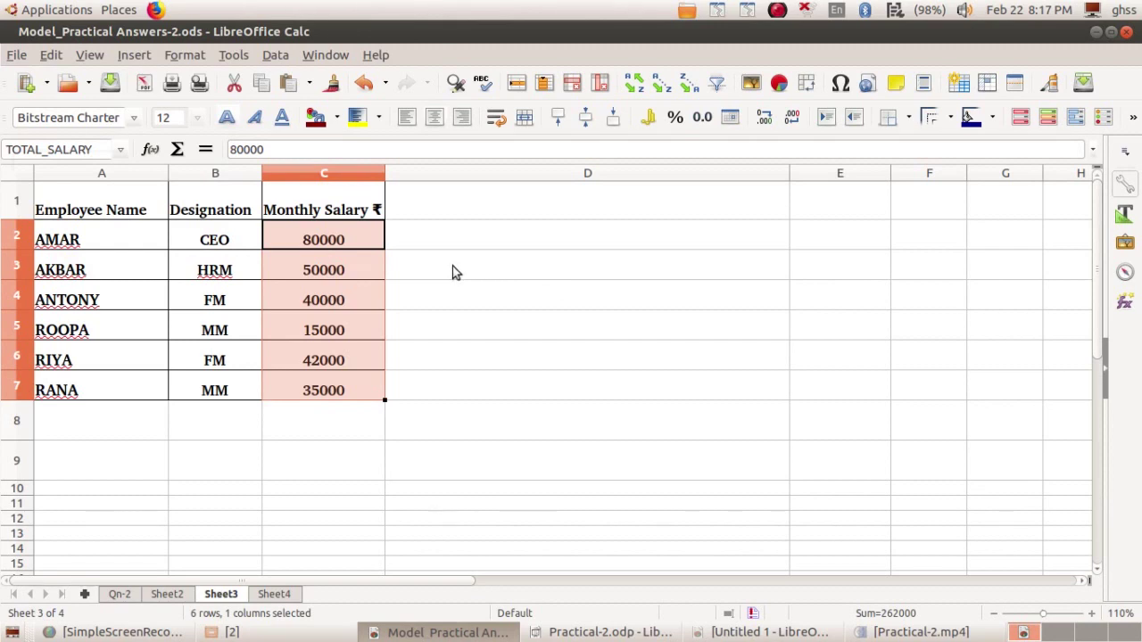
- Check the TOTAL_SALARY range name in the list of managed names without changing it
{"action": "left_click", "coordinate": [134, 55]}
{"action": "mouse_move", "coordinate": [199, 321]}
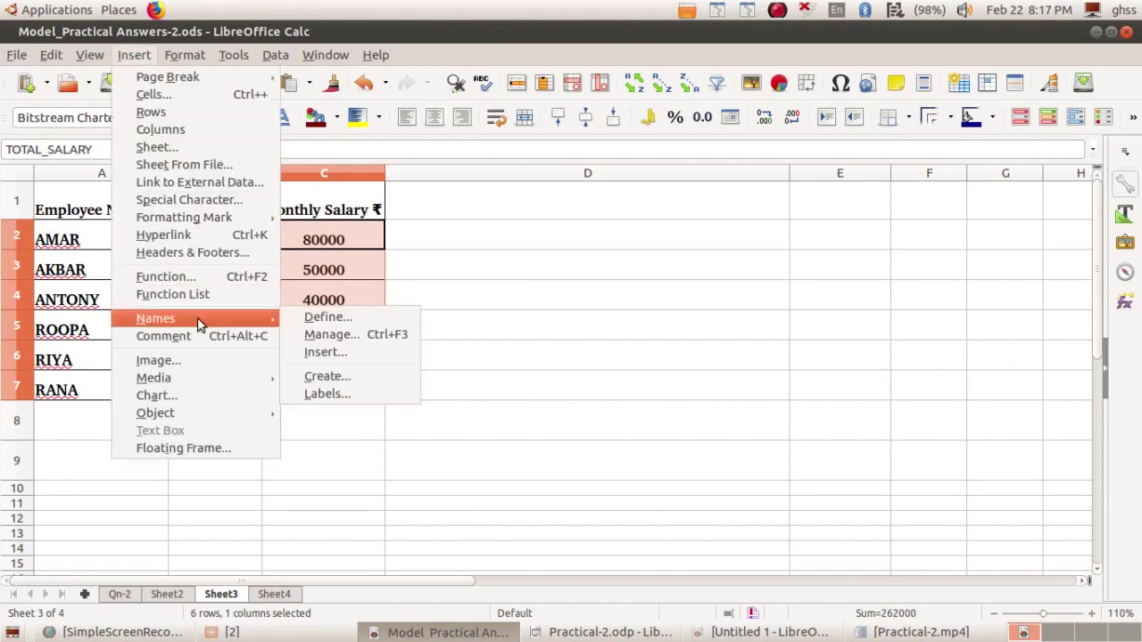
{"action": "left_click", "coordinate": [348, 335]}
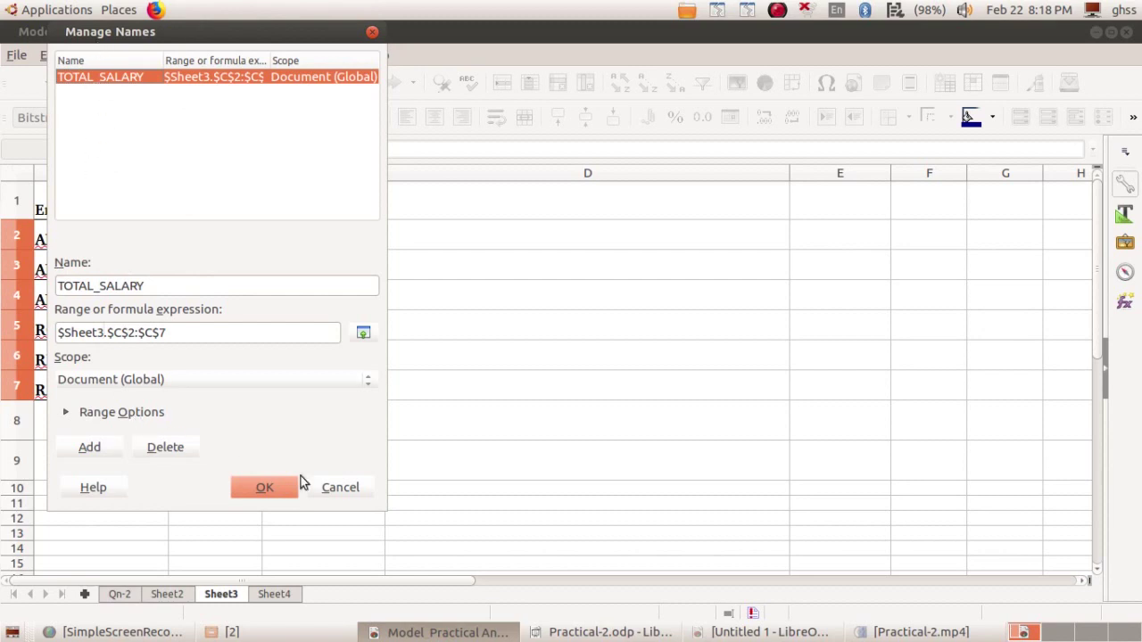
{"action": "left_click", "coordinate": [344, 491]}
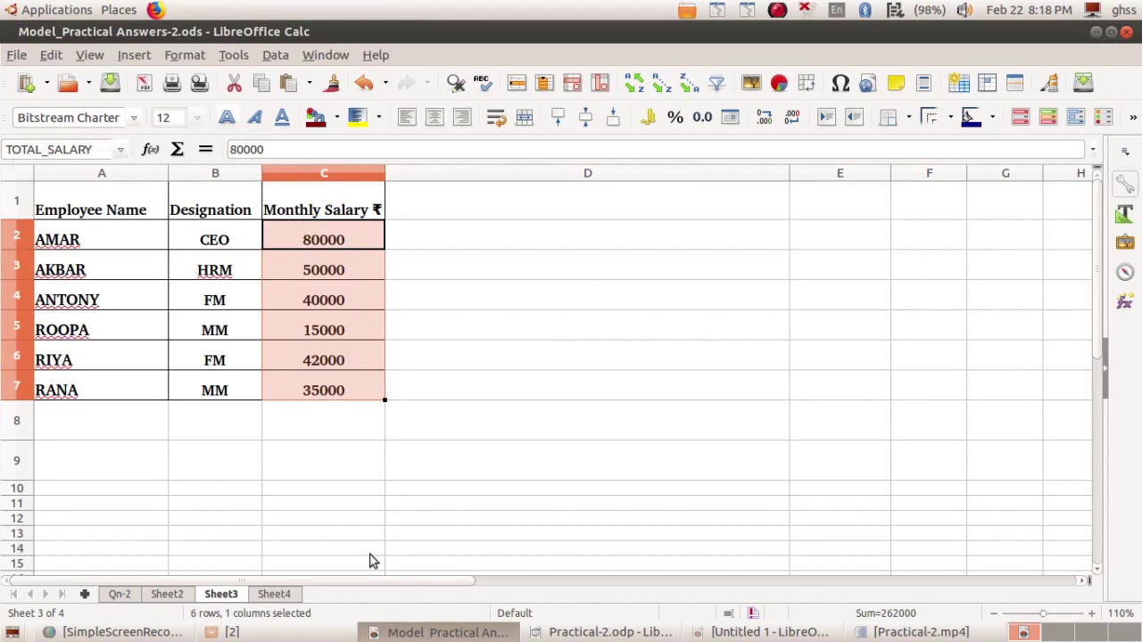
- Go to Sheet4 and examine the two total salary labels in D1 and D2 and the result cells beside them
{"action": "left_click", "coordinate": [270, 594]}
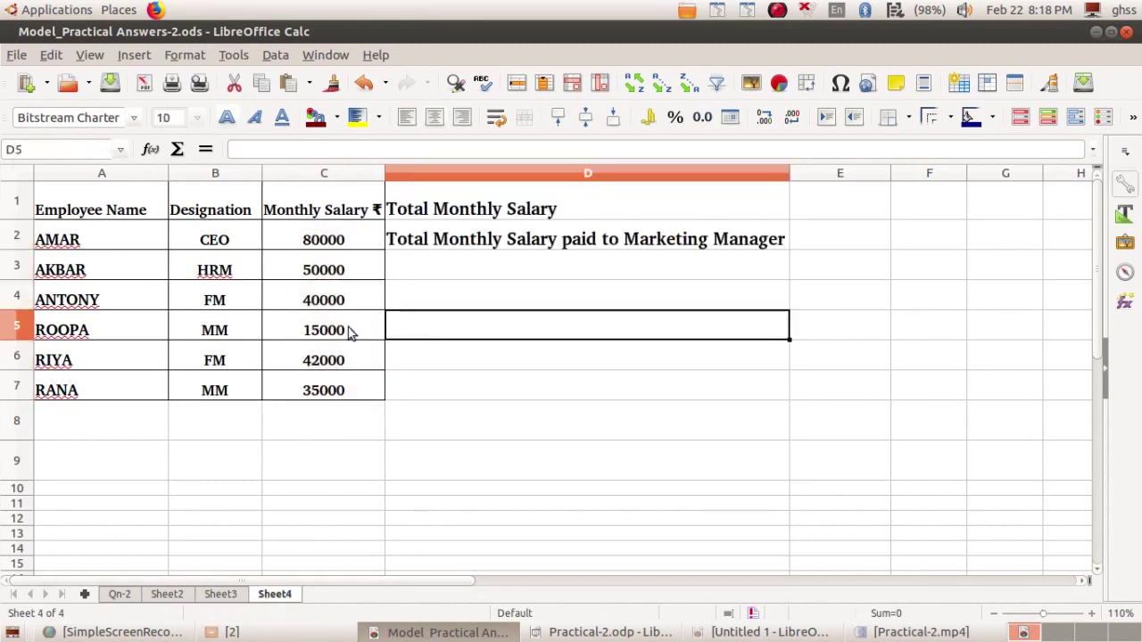
{"action": "left_click", "coordinate": [416, 211]}
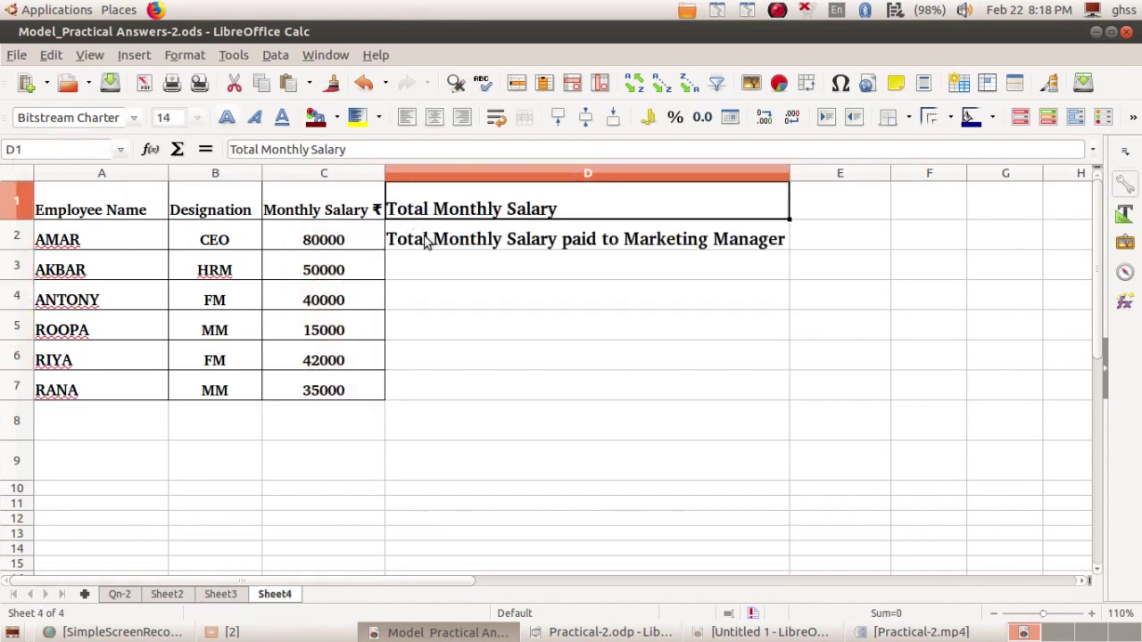
{"action": "left_click", "coordinate": [426, 239]}
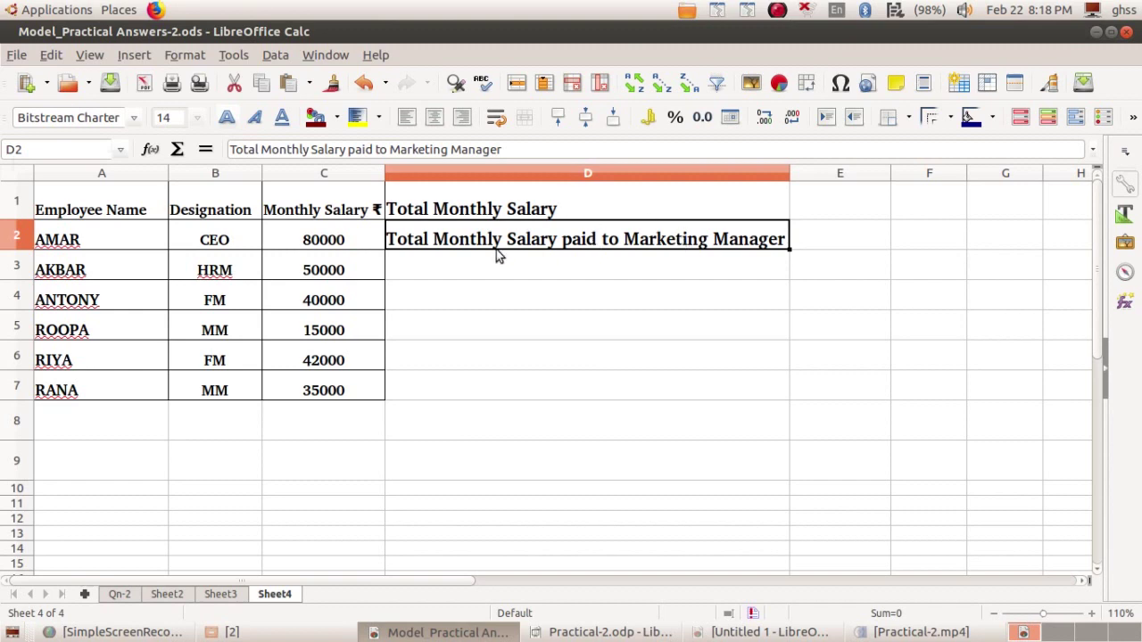
{"action": "left_click", "coordinate": [528, 217]}
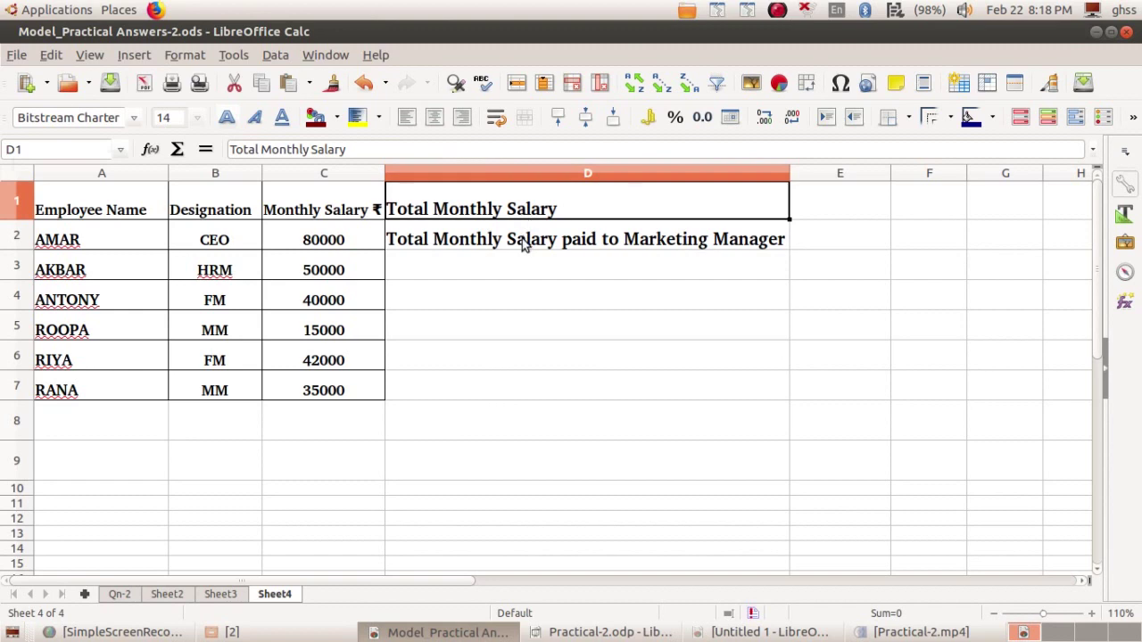
{"action": "left_click", "coordinate": [525, 246]}
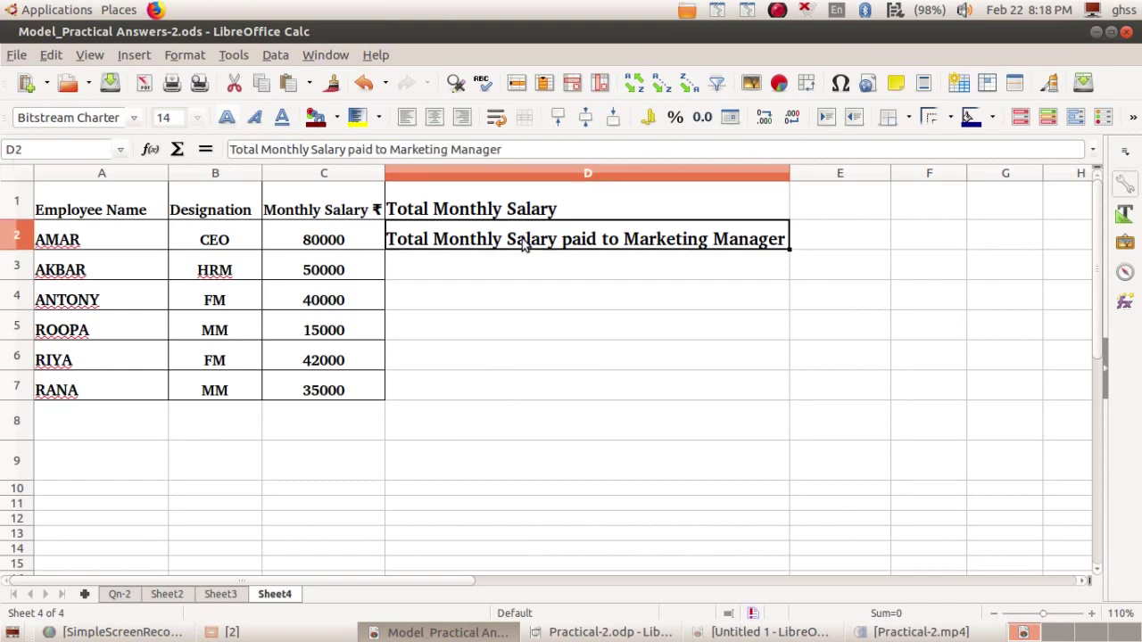
{"action": "left_click", "coordinate": [831, 207]}
{"action": "left_click", "coordinate": [829, 236]}
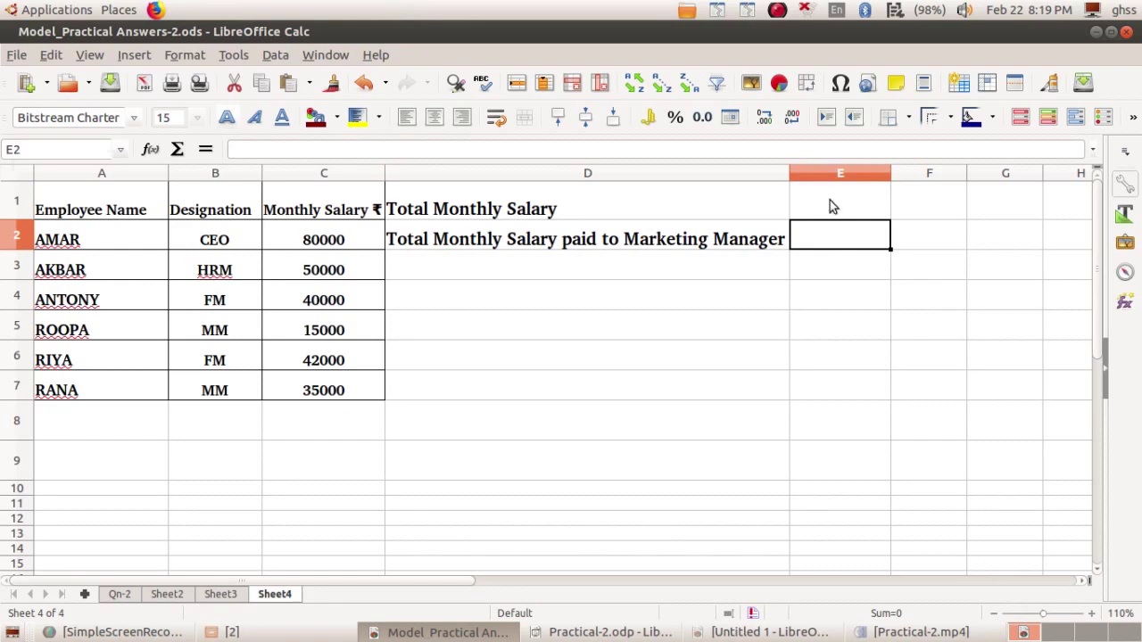
- Calculate the total monthly salary in cell E1 with the formula =SUM(TOTAL_SALARY)
{"action": "left_click", "coordinate": [830, 202]}
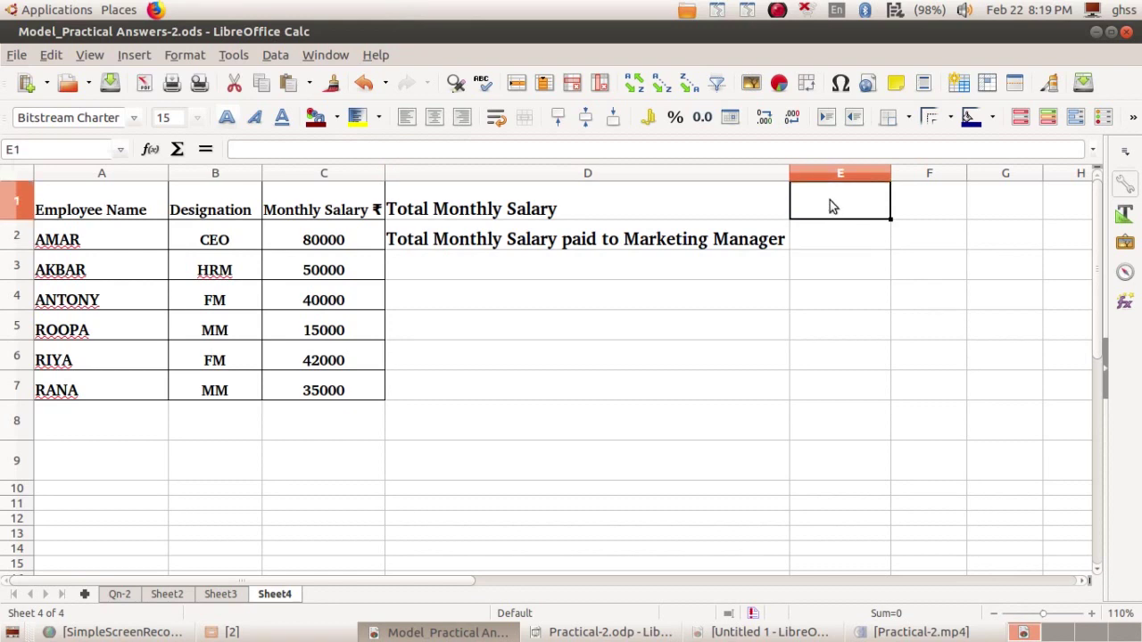
{"action": "type", "text": "="}
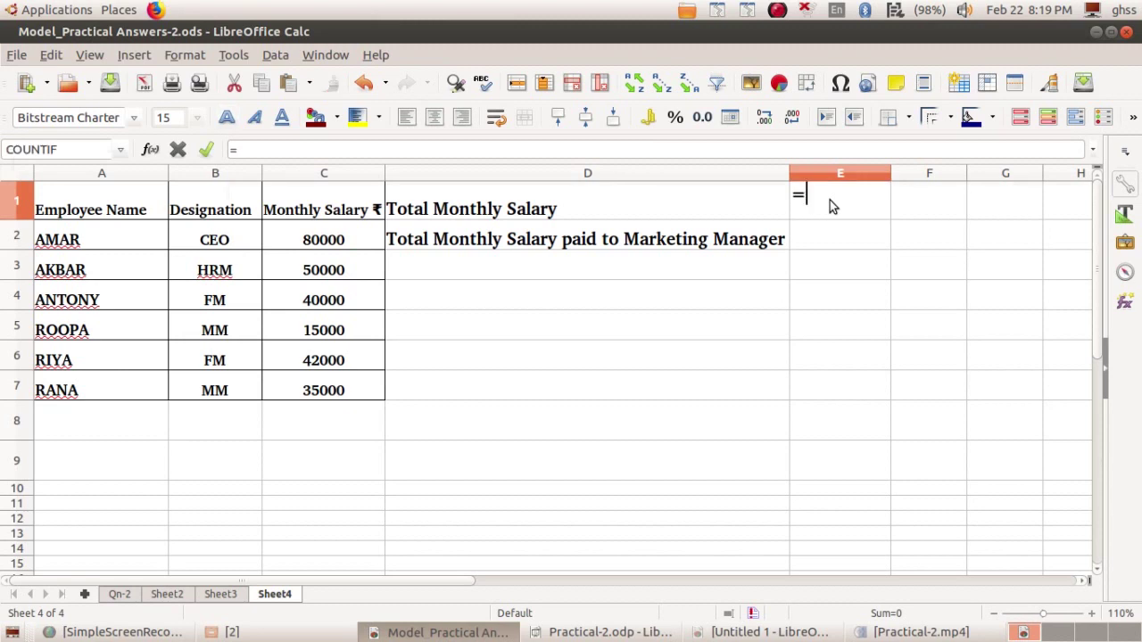
{"action": "type", "text": "SUM"}
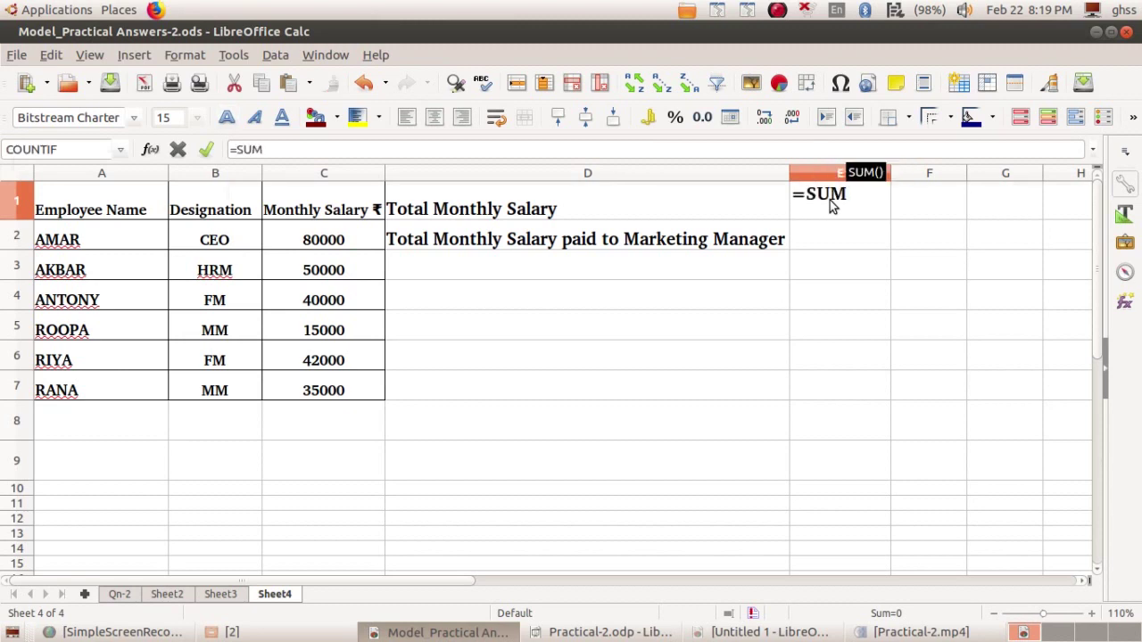
{"action": "type", "text": "("}
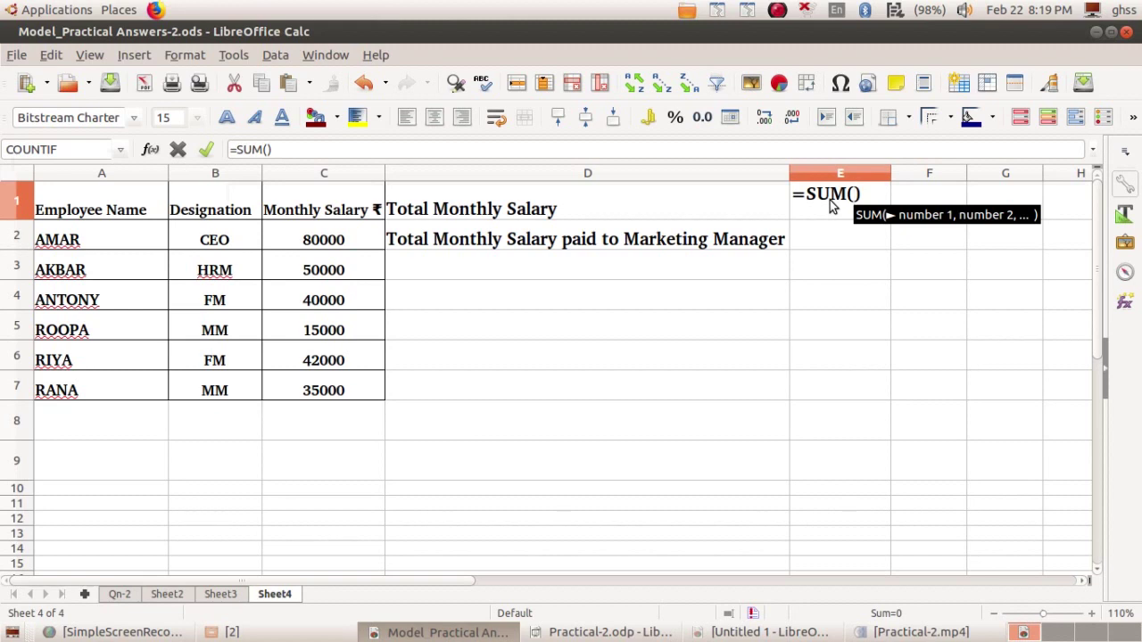
{"action": "type", "text": "TOT"}
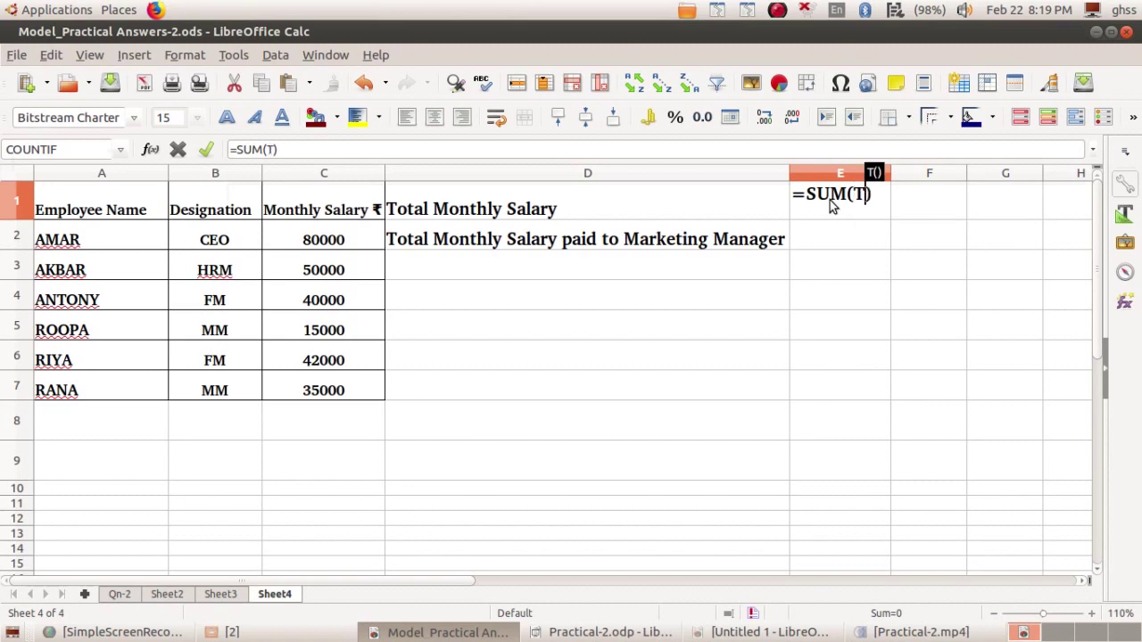
{"action": "type", "text": "A"}
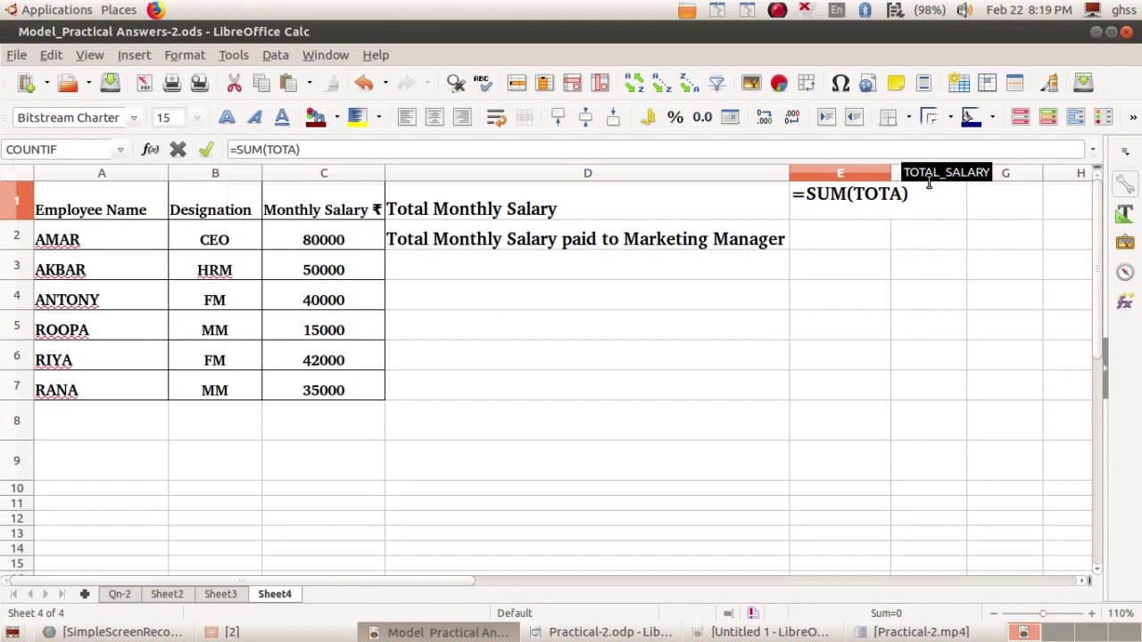
{"action": "key", "text": "Return"}
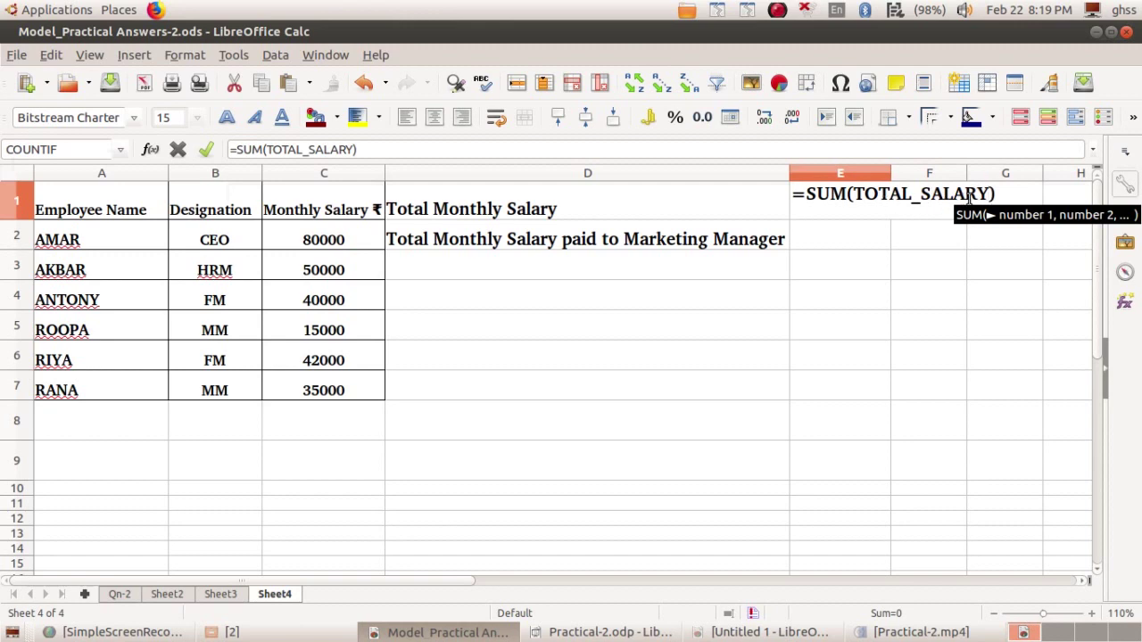
{"action": "key", "text": "Return"}
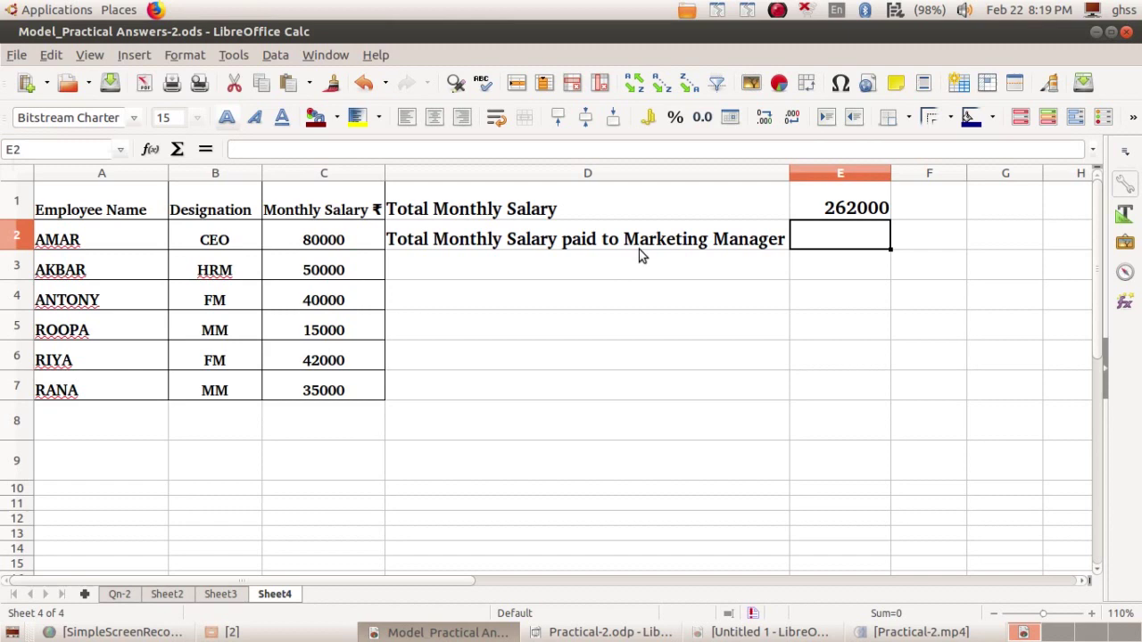
- Start a SUMIF formula in cell E2 for the marketing managers' total, with the designations B2:B7 as the range
{"action": "left_click", "coordinate": [228, 331]}
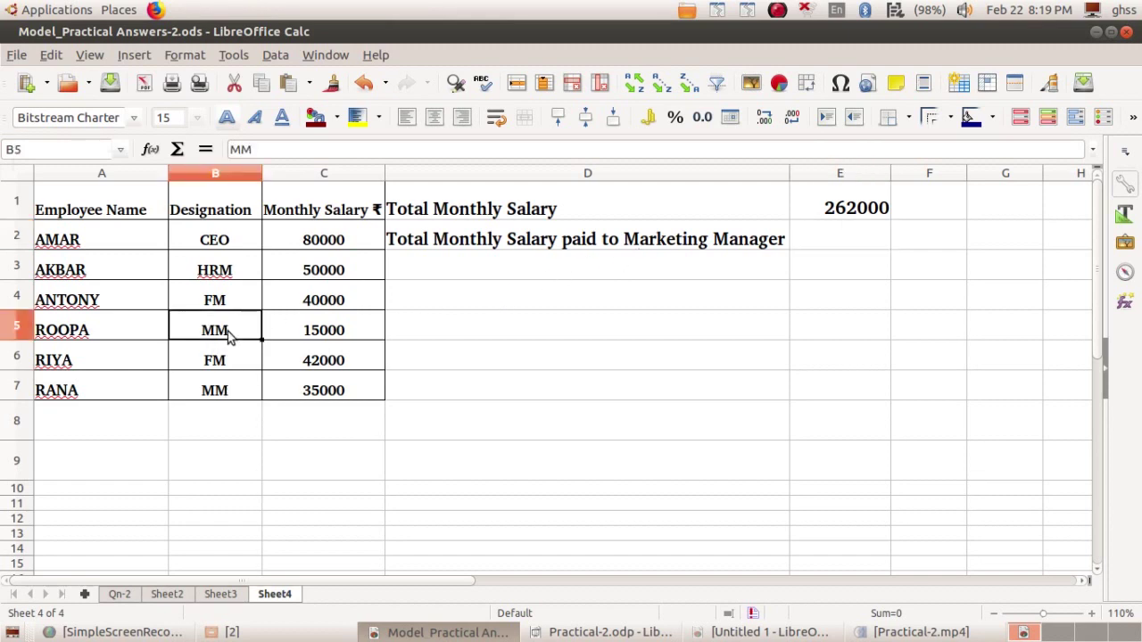
{"action": "left_click", "coordinate": [205, 397]}
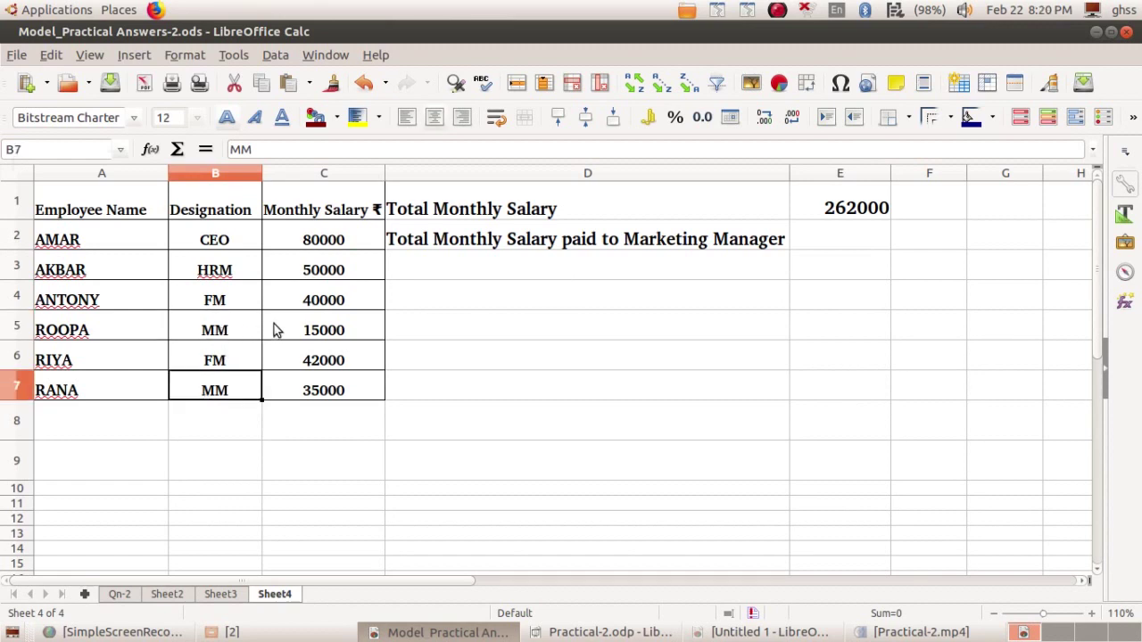
{"action": "left_click", "coordinate": [830, 245]}
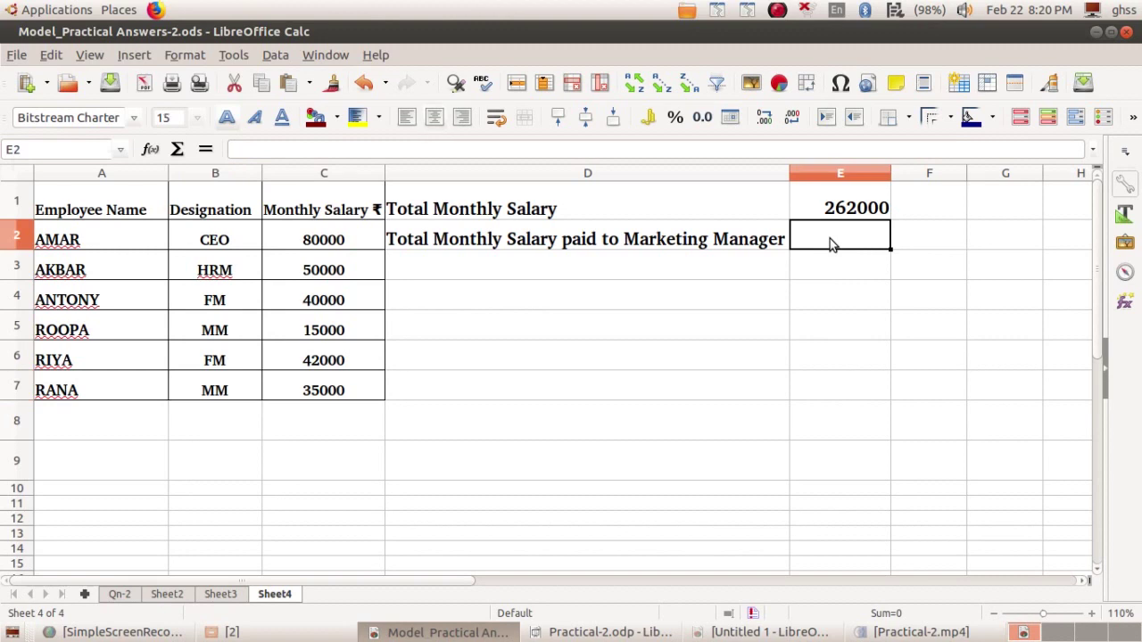
{"action": "type", "text": "="}
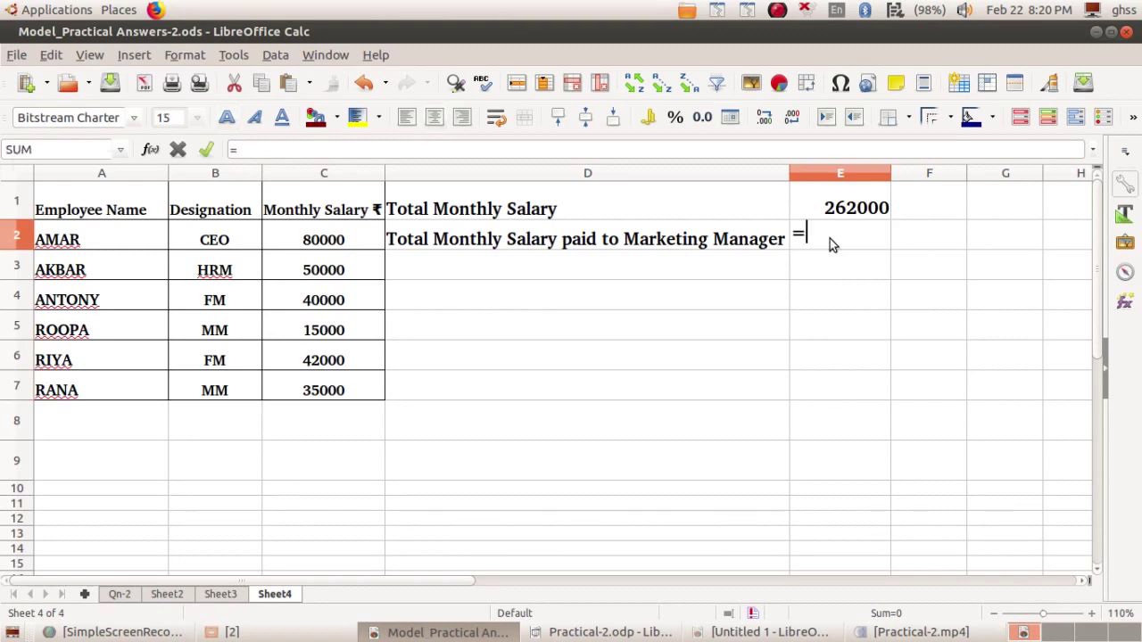
{"action": "type", "text": "SUMIF"}
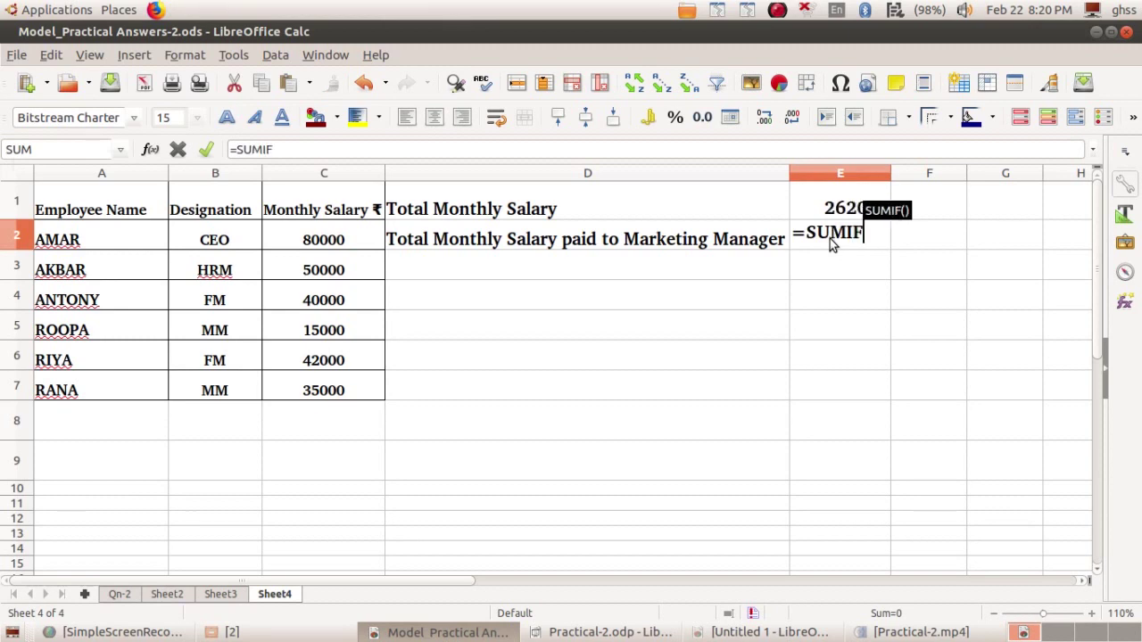
{"action": "key", "text": "Return"}
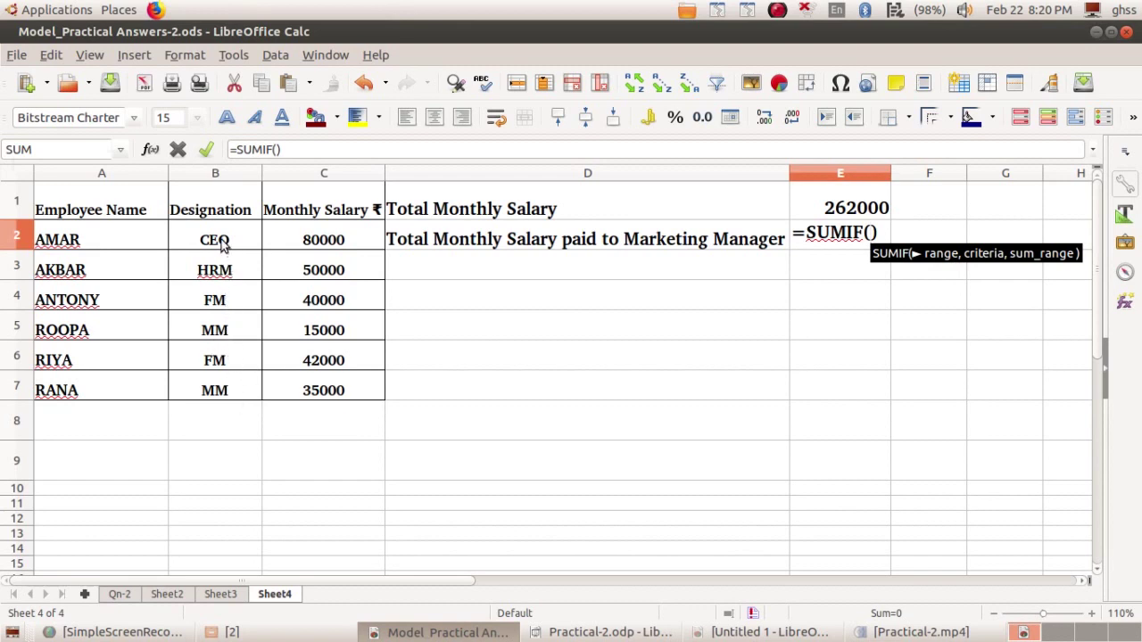
{"action": "left_click_drag", "start_coordinate": [223, 246], "coordinate": [223, 400]}
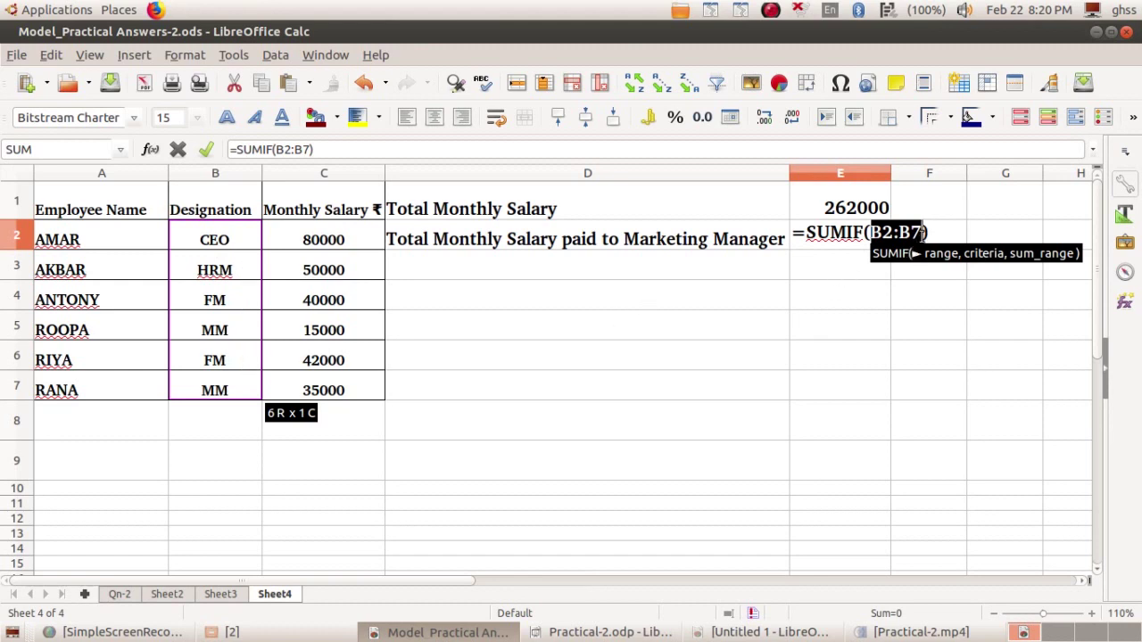
- Complete the SUMIF formula in E2 with criteria "MM" and sum range TOTAL_SALARY, and check it against the salaries in C5 and C7
{"action": "type", "text": ","}
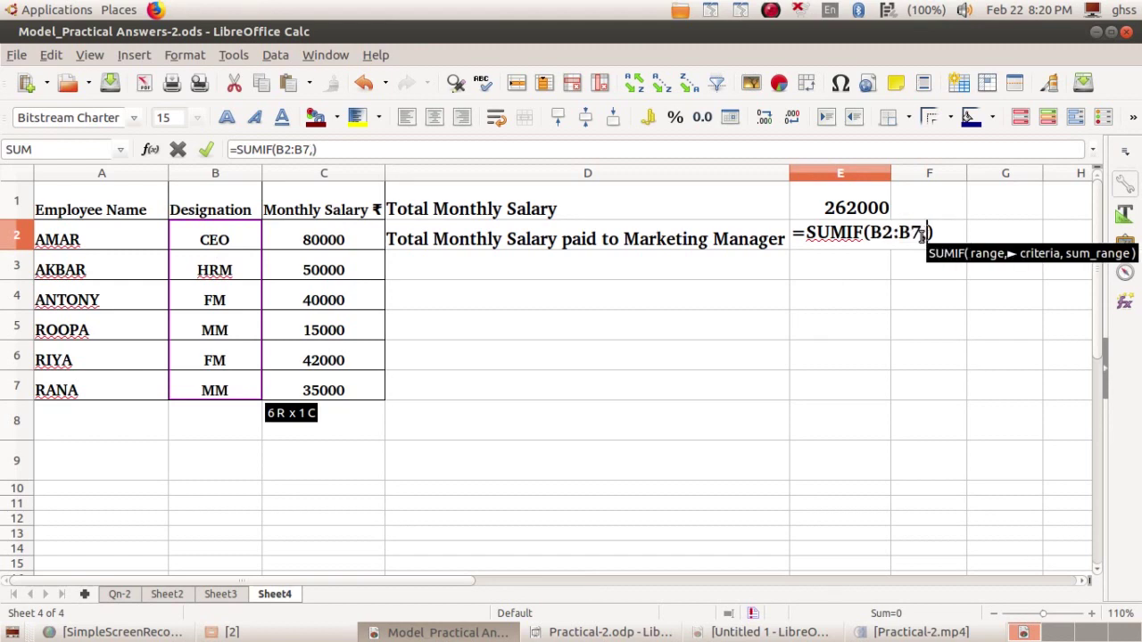
{"action": "type", "text": "\""}
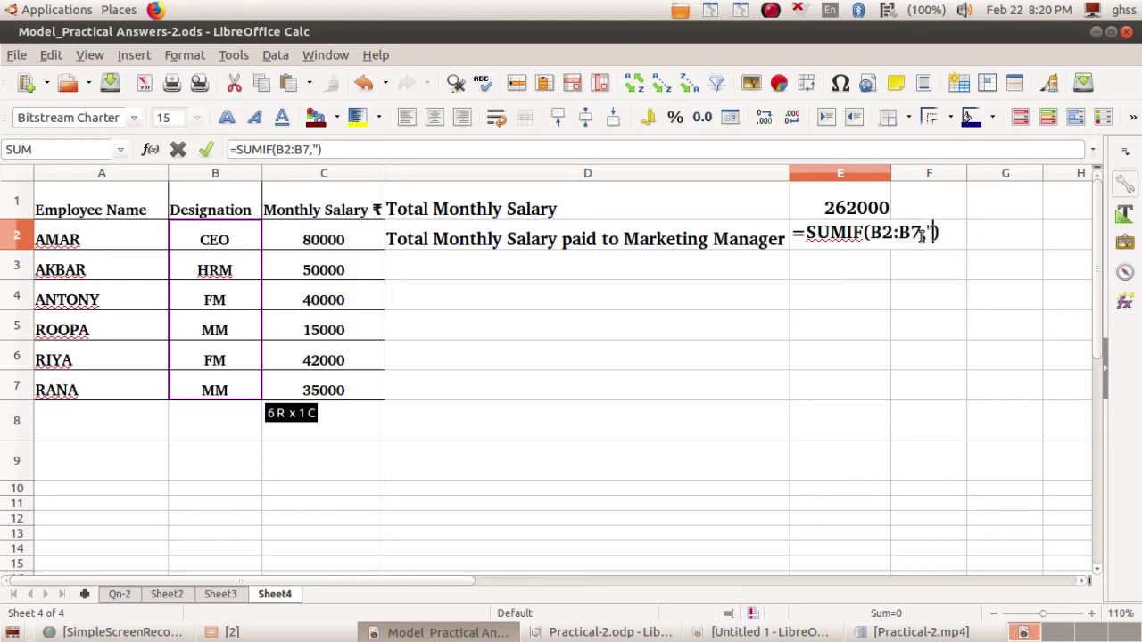
{"action": "type", "text": "MM"}
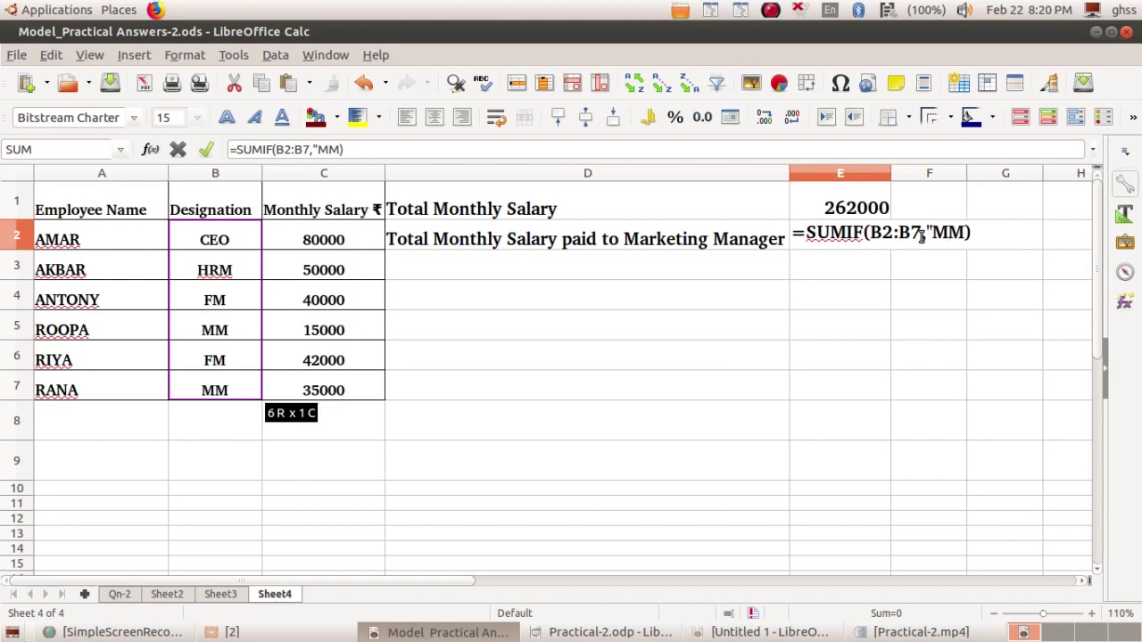
{"action": "type", "text": "\""}
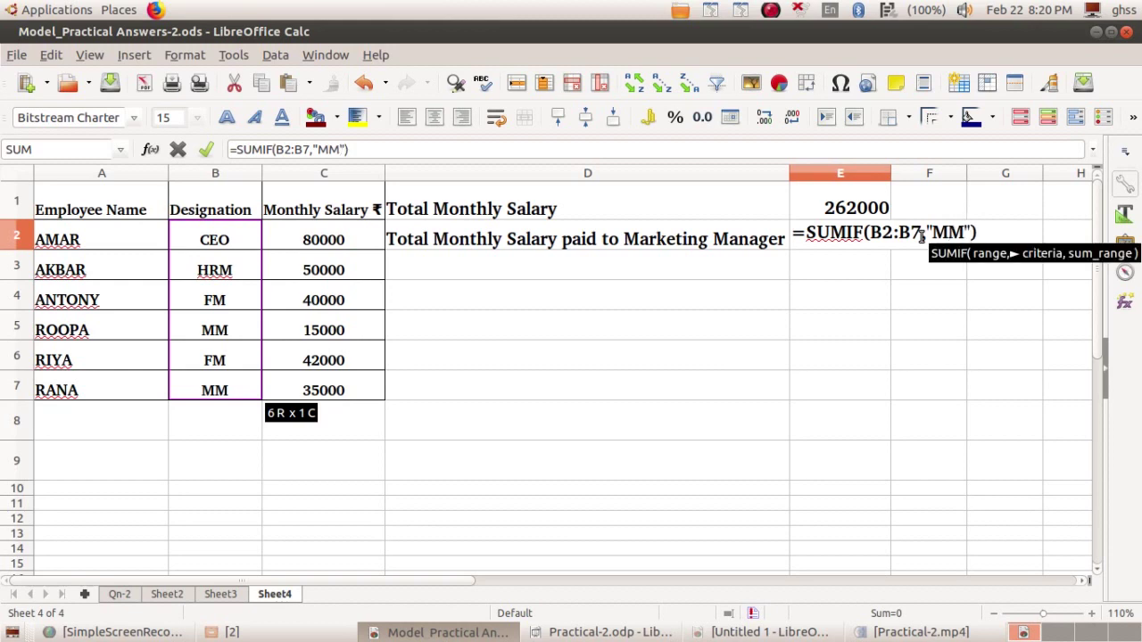
{"action": "type", "text": ","}
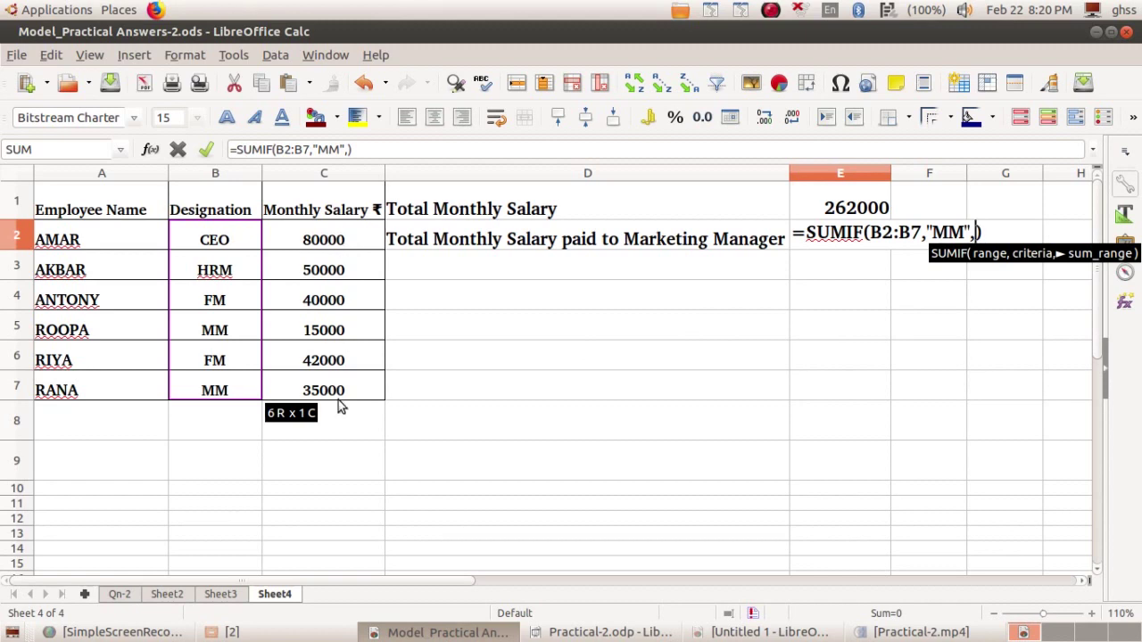
{"action": "type", "text": "T"}
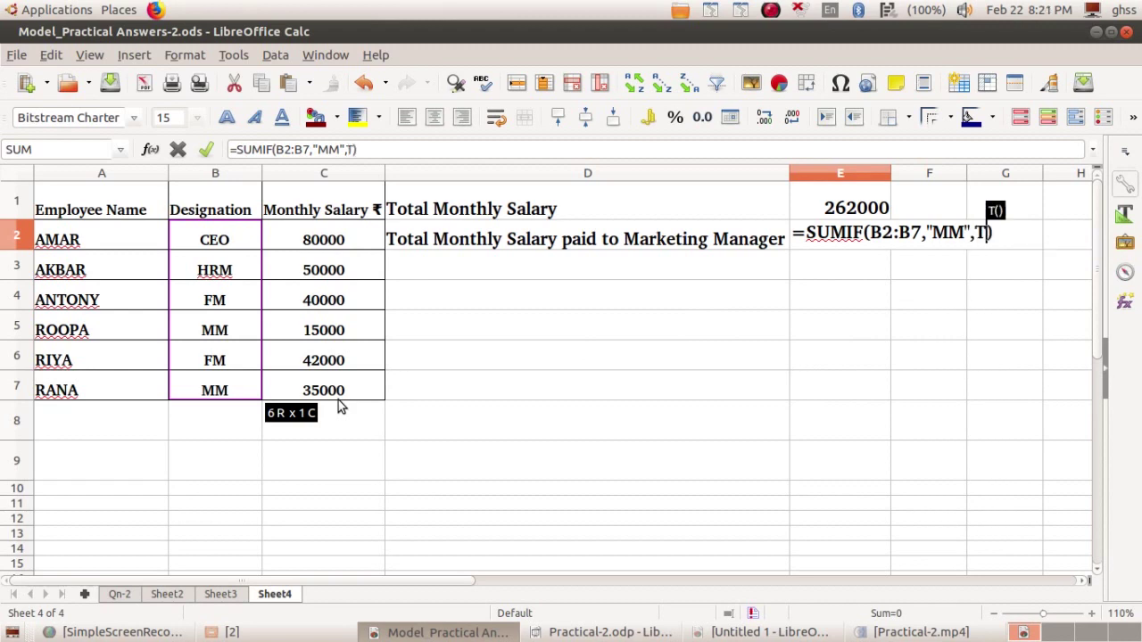
{"action": "type", "text": "OT"}
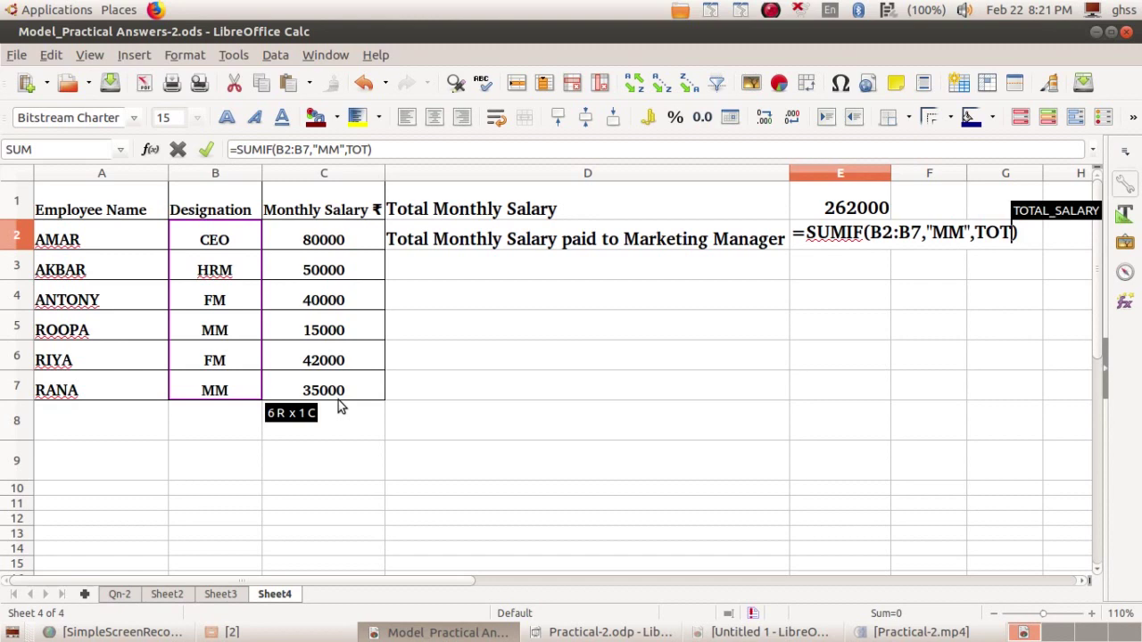
{"action": "key", "text": "Return"}
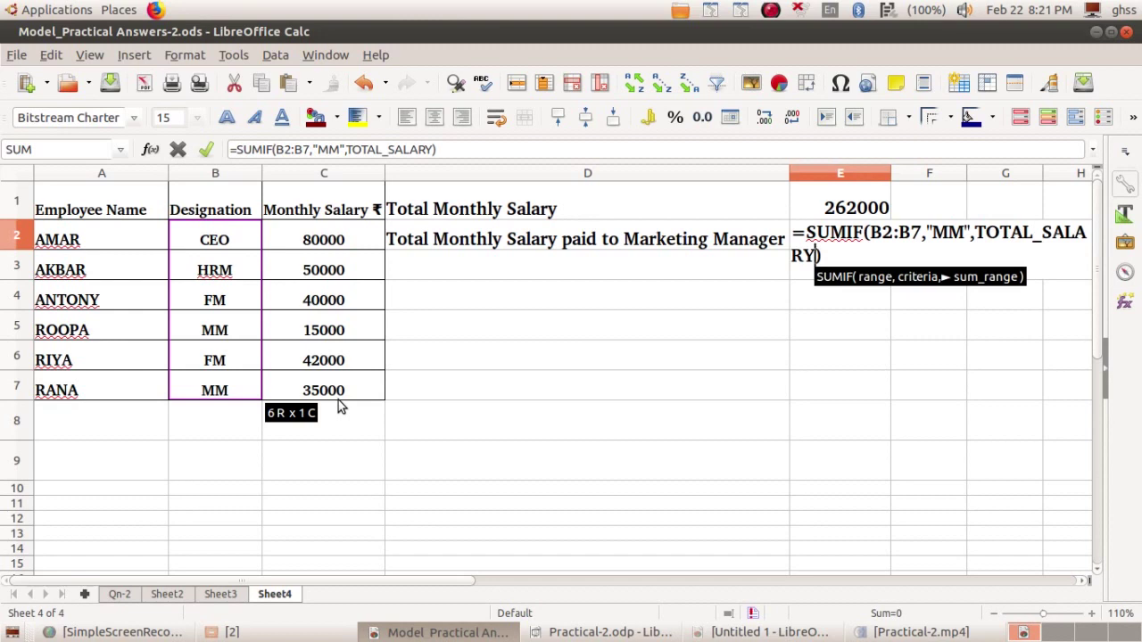
{"action": "key", "text": "Return"}
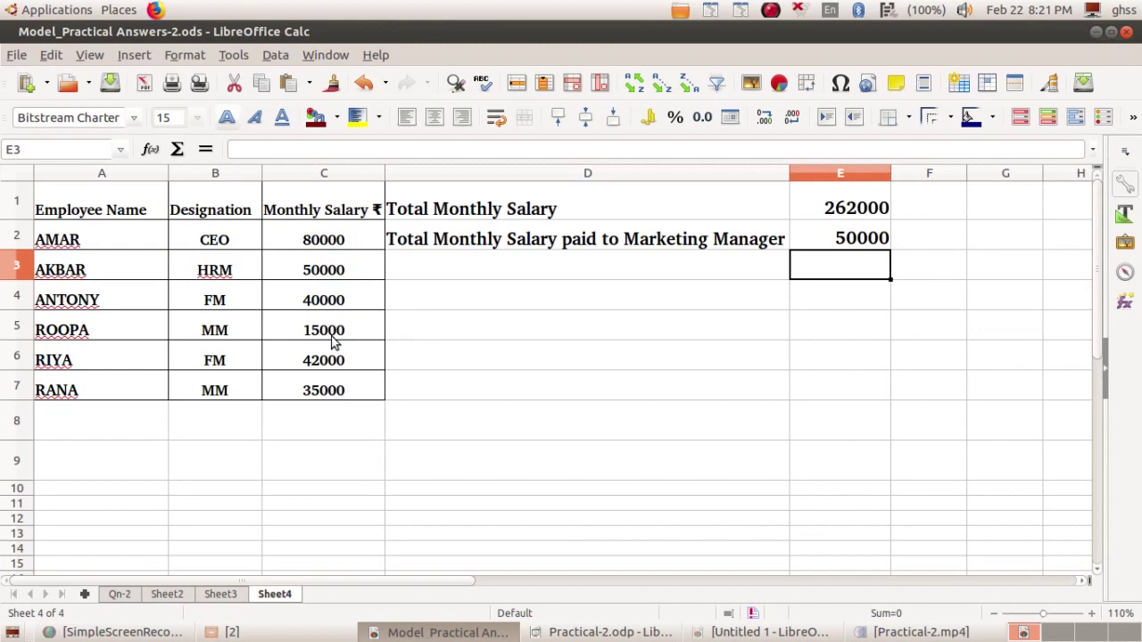
{"action": "left_click", "coordinate": [332, 340]}
{"action": "left_click", "coordinate": [337, 392]}
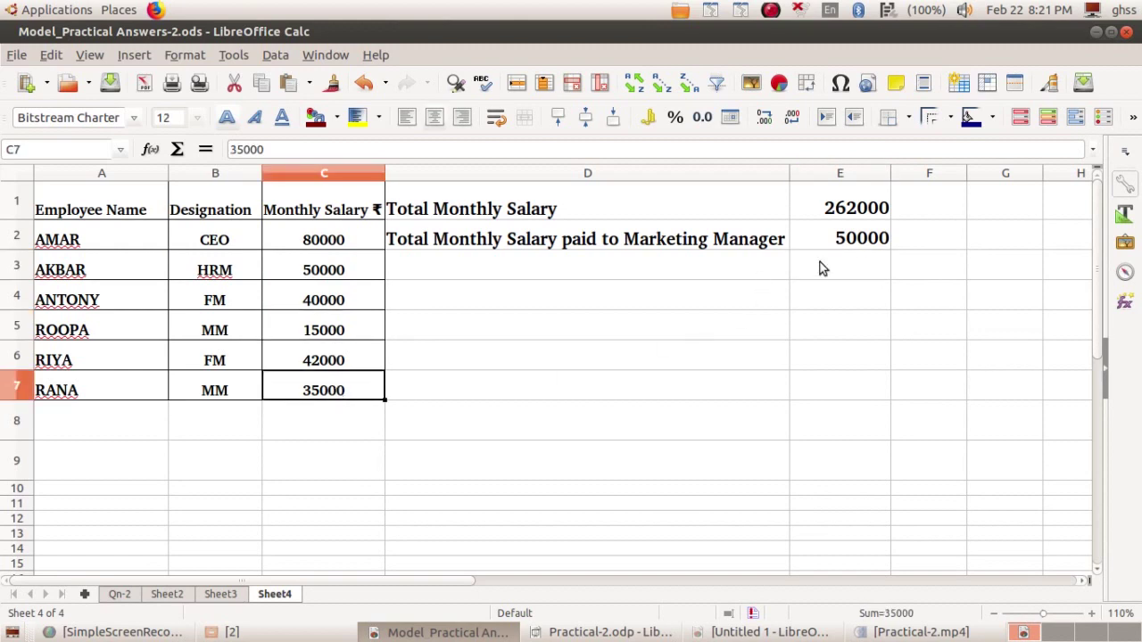